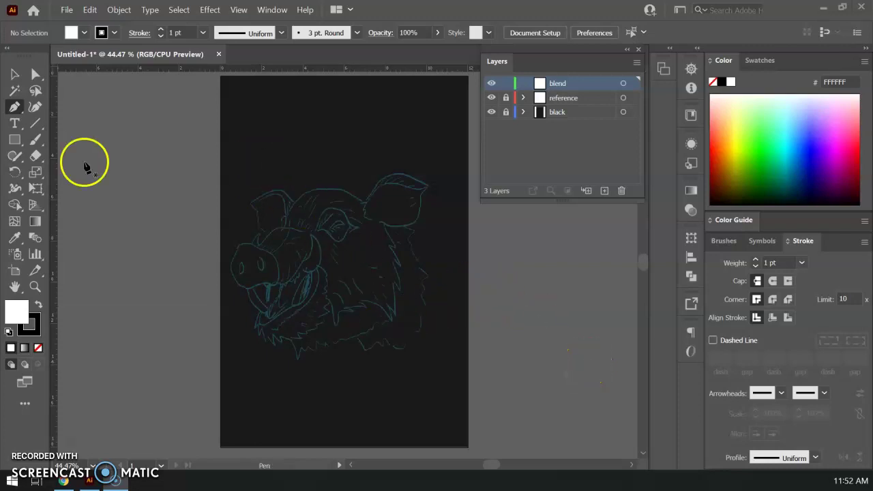
Zoom the boar sketch to 100%, check the reference layer's visibility, and make the blend layer active
{"action": "left_click", "coordinate": [14, 74]}
{"action": "key", "text": "ctrl+1"}
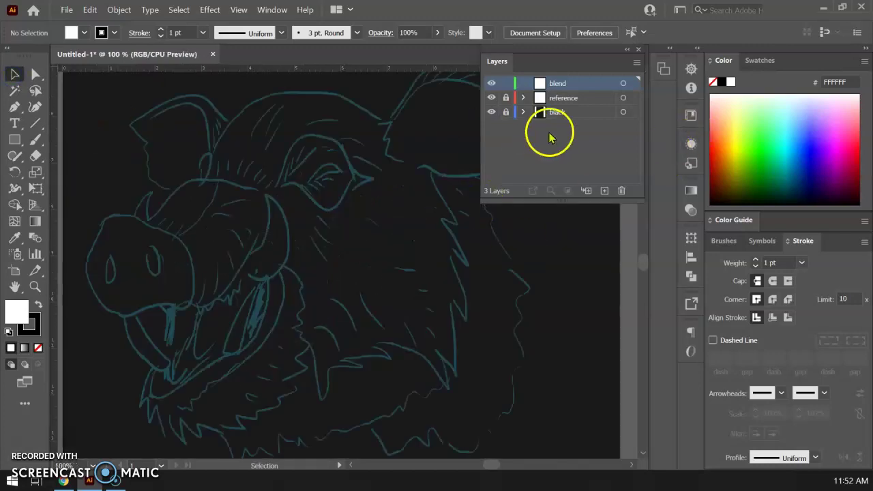
{"action": "left_click", "coordinate": [561, 113]}
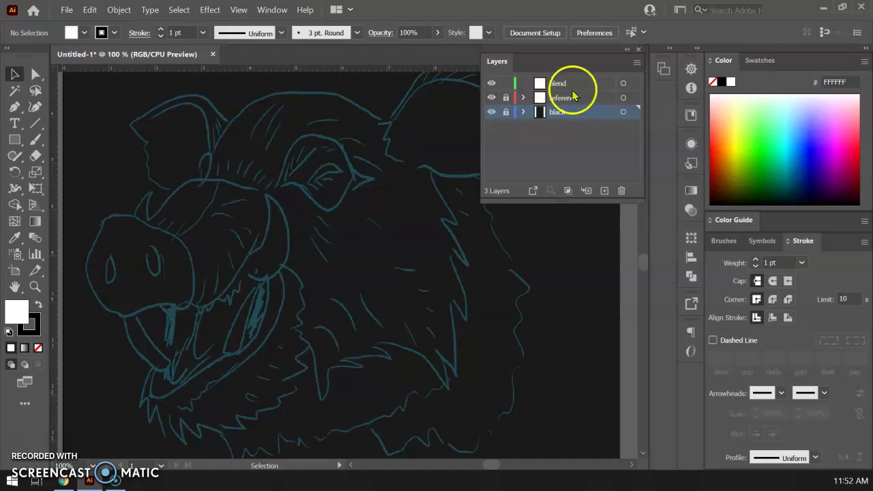
{"action": "left_click", "coordinate": [566, 99]}
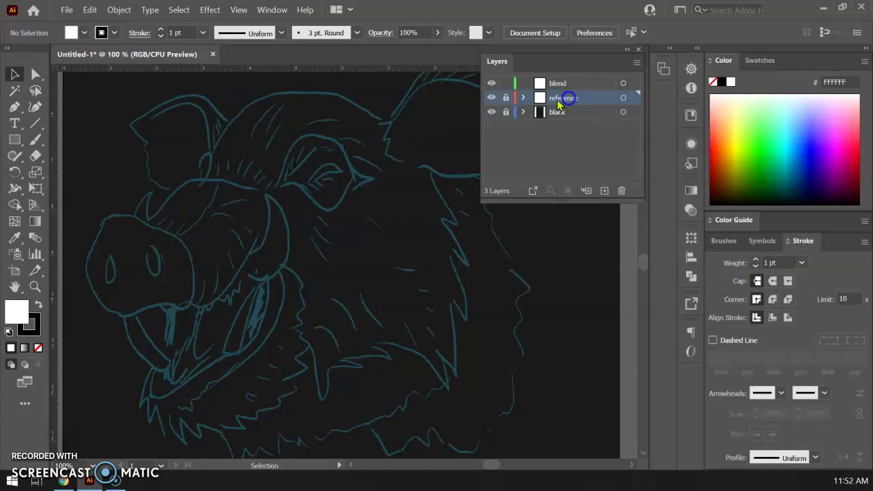
{"action": "left_click", "coordinate": [491, 99]}
{"action": "left_click", "coordinate": [491, 99]}
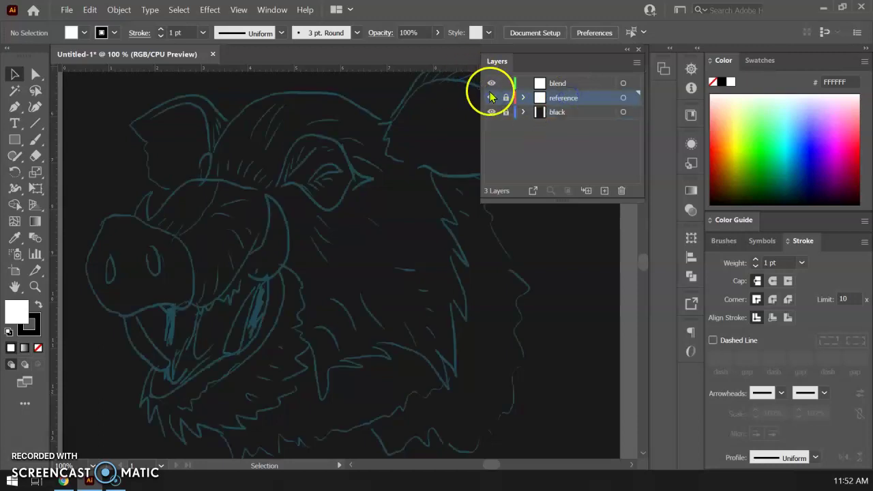
{"action": "left_click", "coordinate": [556, 84]}
{"action": "left_click_drag", "start_coordinate": [561, 84], "coordinate": [520, 157]}
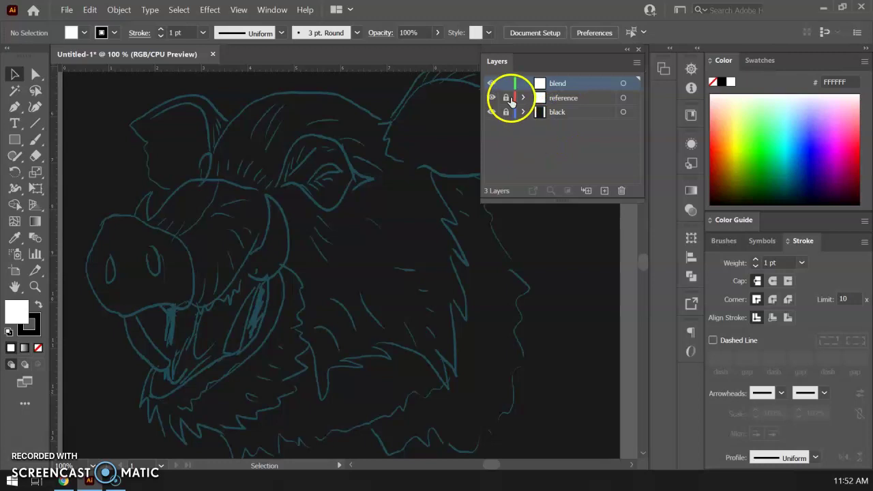
Collapse the Layers panel into the icon dock and choose the Pen tool
{"action": "left_click", "coordinate": [663, 71]}
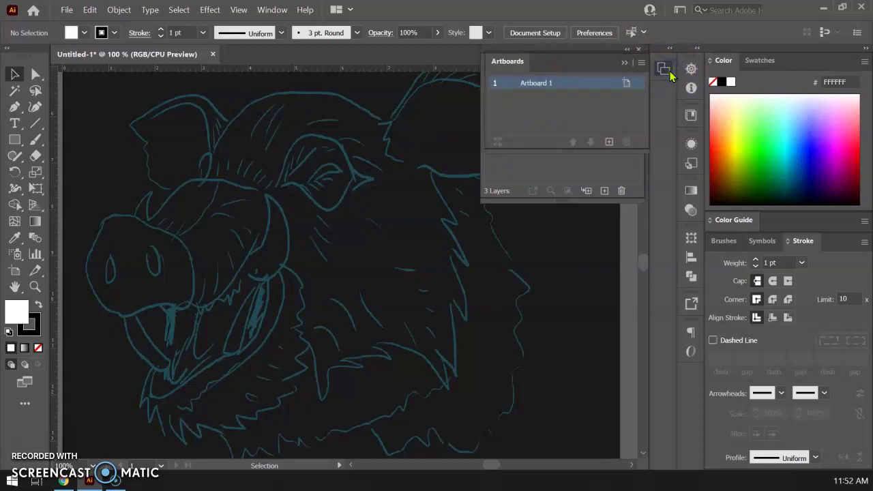
{"action": "left_click", "coordinate": [663, 71]}
{"action": "left_click_drag", "start_coordinate": [580, 51], "coordinate": [662, 92]}
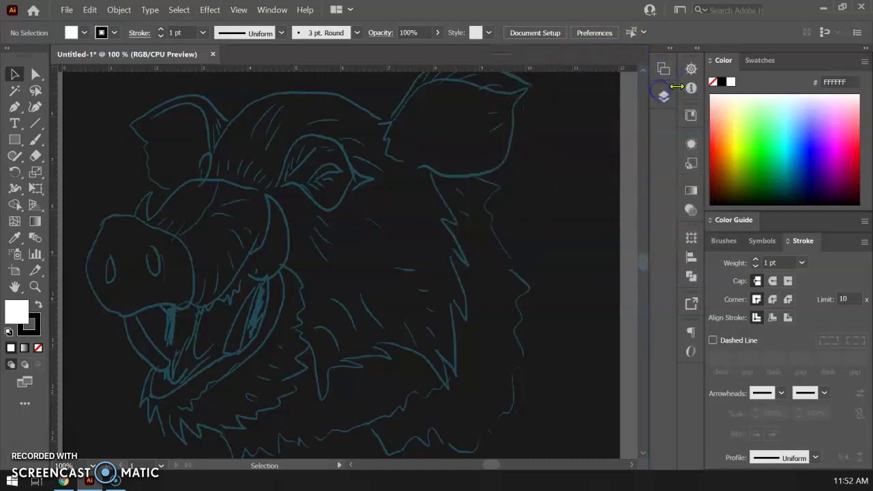
{"action": "left_click", "coordinate": [15, 109]}
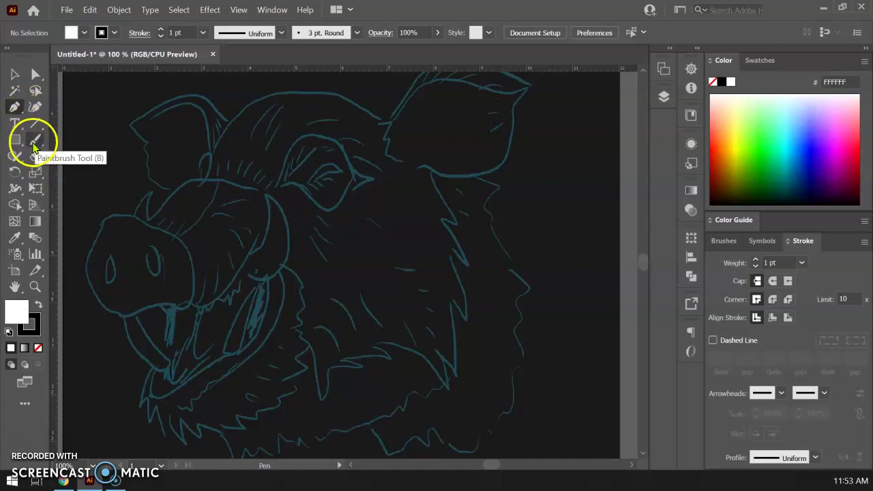
{"action": "left_click", "coordinate": [11, 115]}
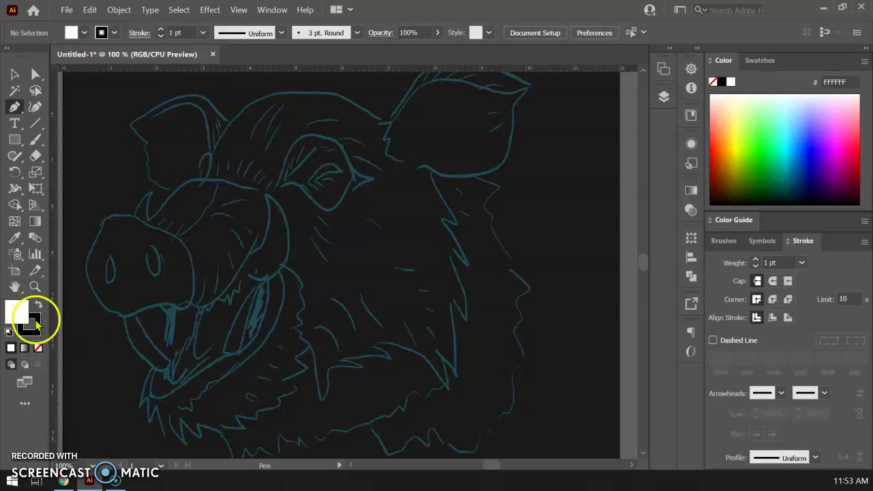
Set the fill to None and choose a tan-brown swatch for the stroke
{"action": "left_click", "coordinate": [38, 347]}
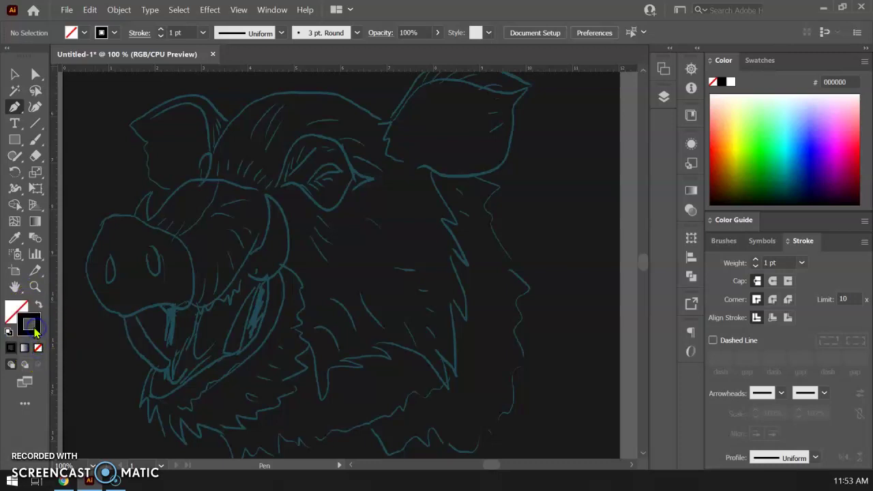
{"action": "left_click", "coordinate": [759, 61]}
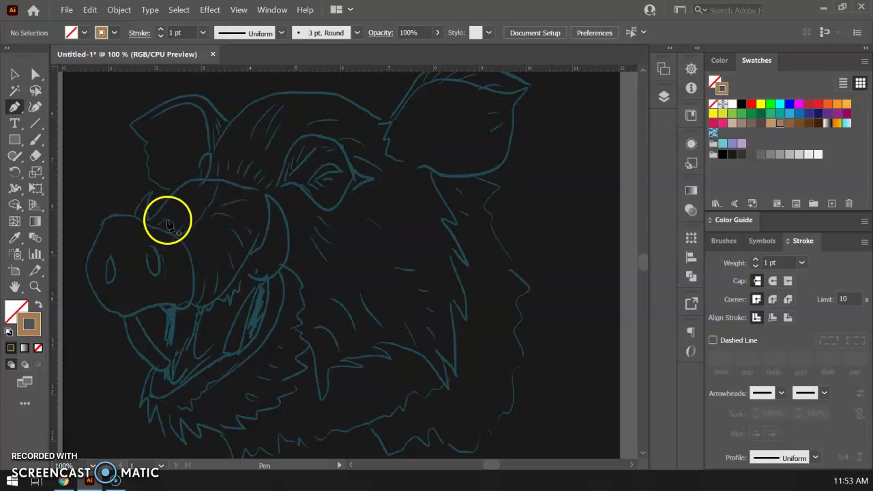
At 200% near the ear, pen a curved strand path and delete its extra third anchor
{"action": "key", "text": "ctrl+equal"}
{"action": "key", "text": "ctrl+equal"}
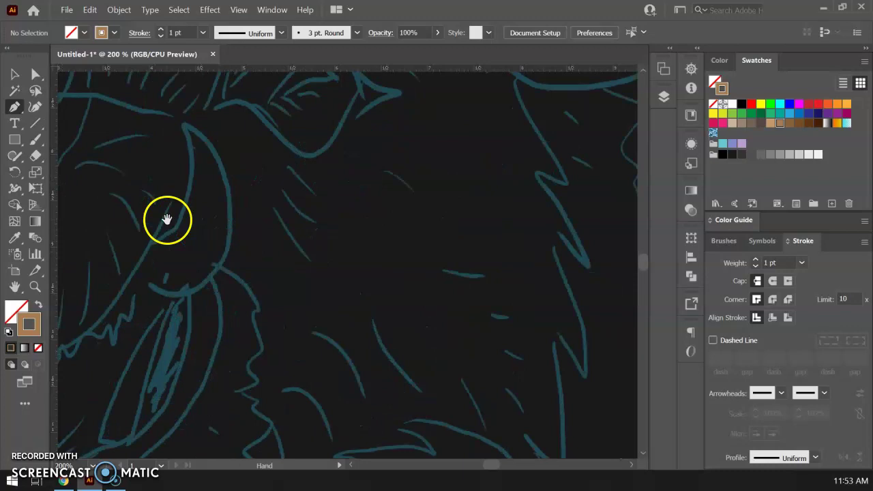
{"action": "left_click_drag", "start_coordinate": [168, 219], "coordinate": [585, 392]}
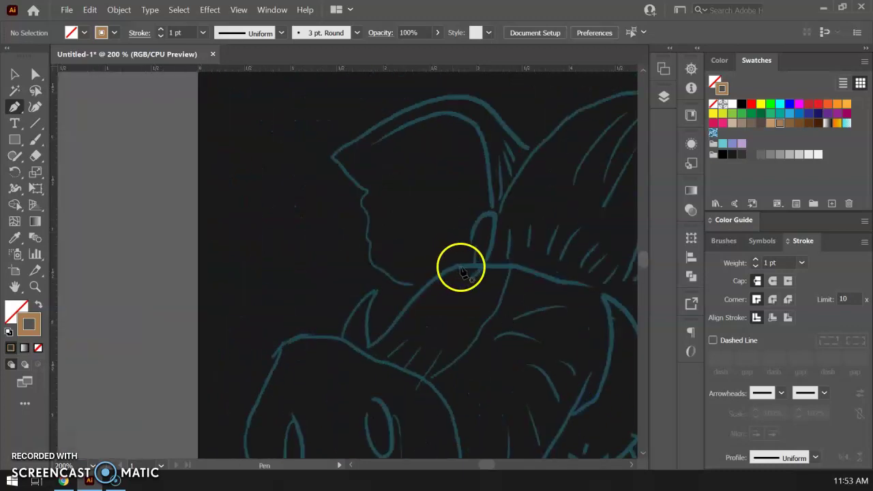
{"action": "left_click", "coordinate": [367, 354]}
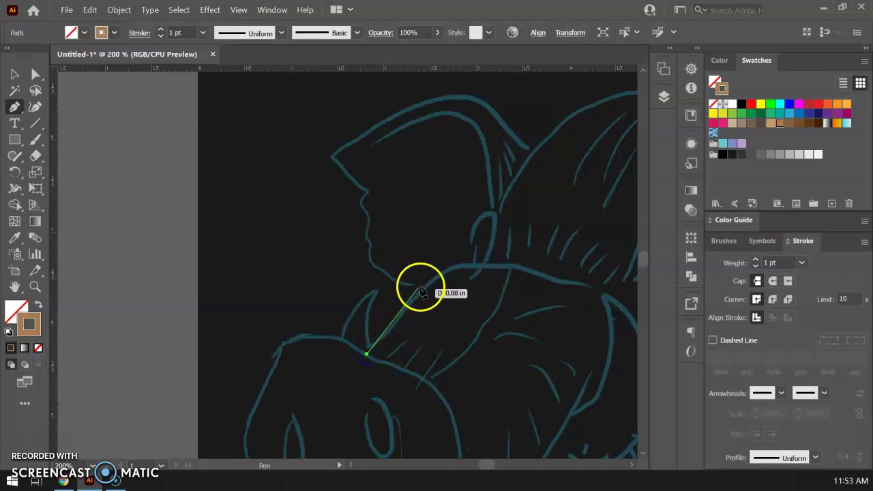
{"action": "left_click", "coordinate": [449, 270]}
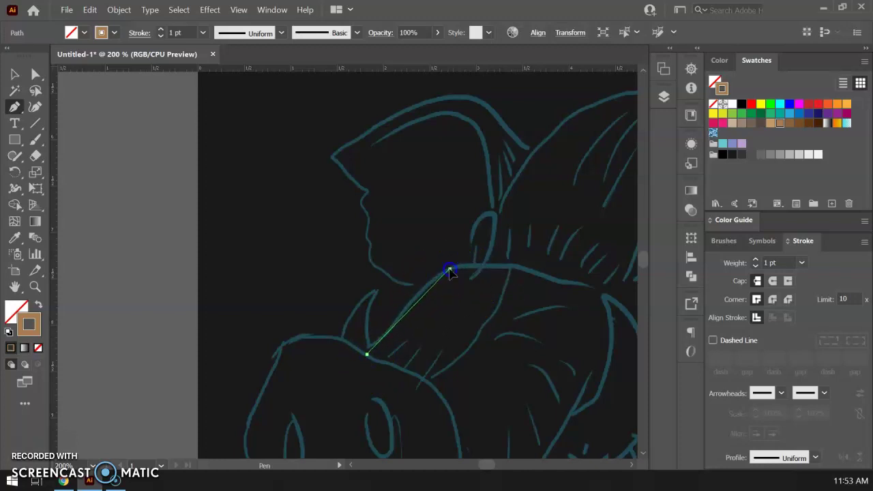
{"action": "left_click", "coordinate": [498, 246]}
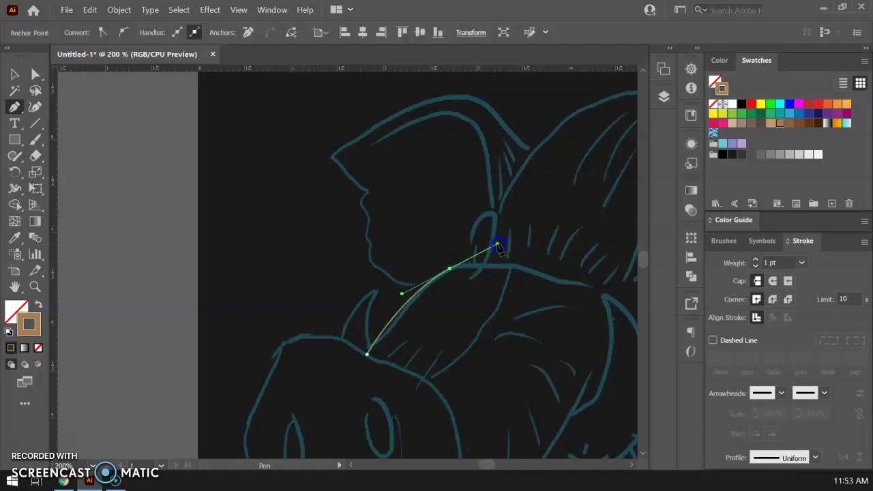
{"action": "left_click", "coordinate": [15, 74]}
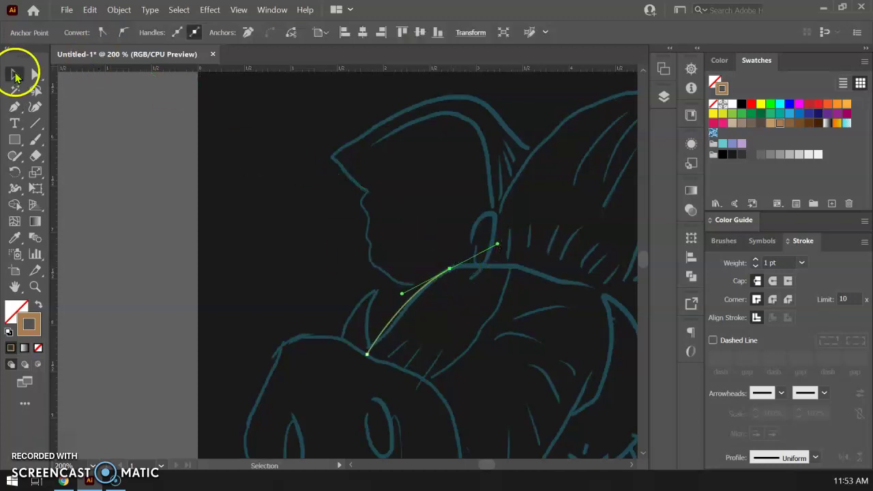
{"action": "key", "text": "Delete"}
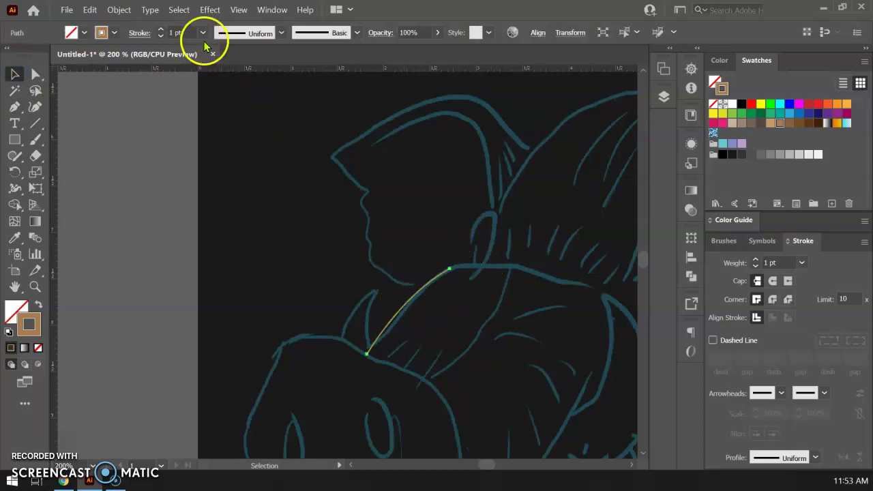
Try Width Profile 1 on the strand, then settle on the tapered Width Profile 4
{"action": "left_click", "coordinate": [328, 34]}
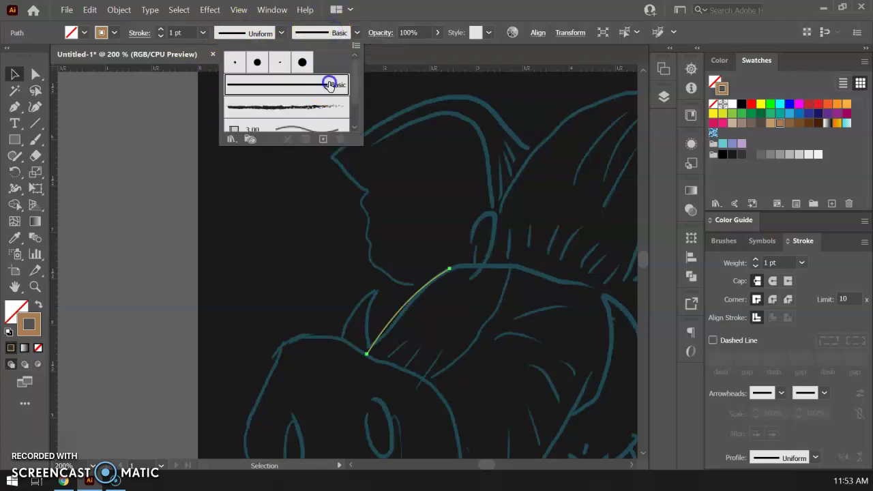
{"action": "left_click", "coordinate": [262, 33]}
{"action": "left_click", "coordinate": [278, 33]}
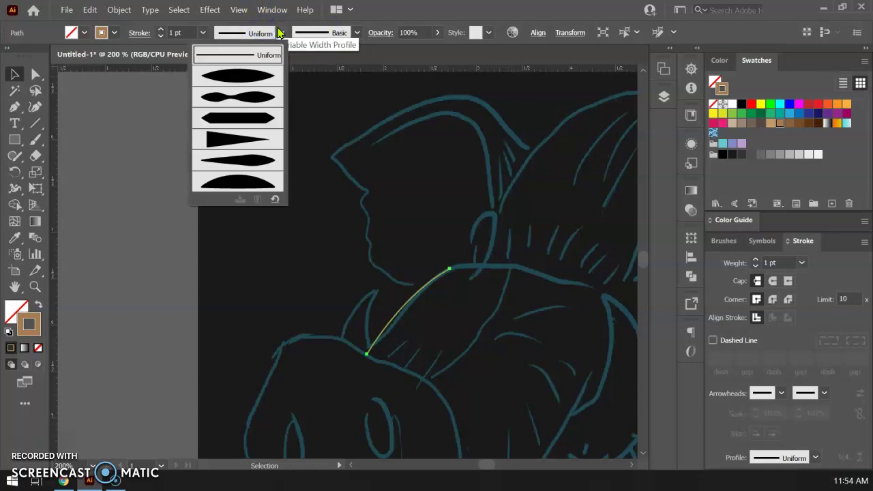
{"action": "left_click", "coordinate": [266, 80]}
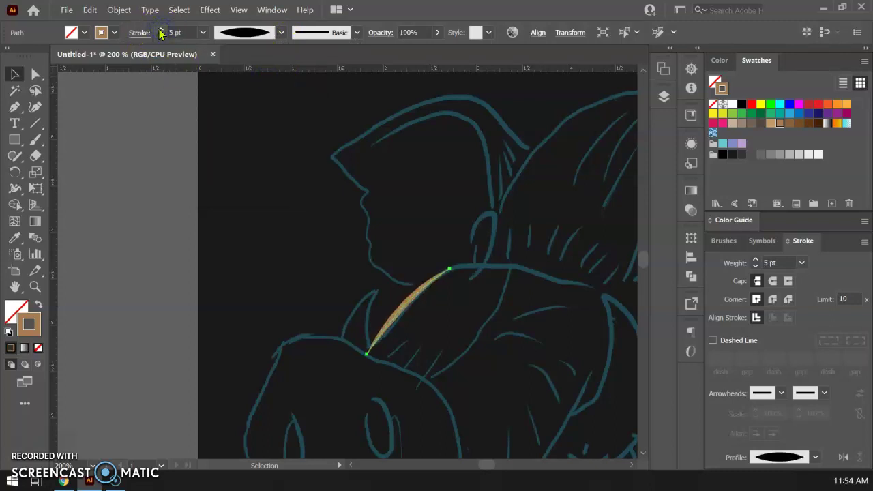
{"action": "left_click", "coordinate": [281, 32]}
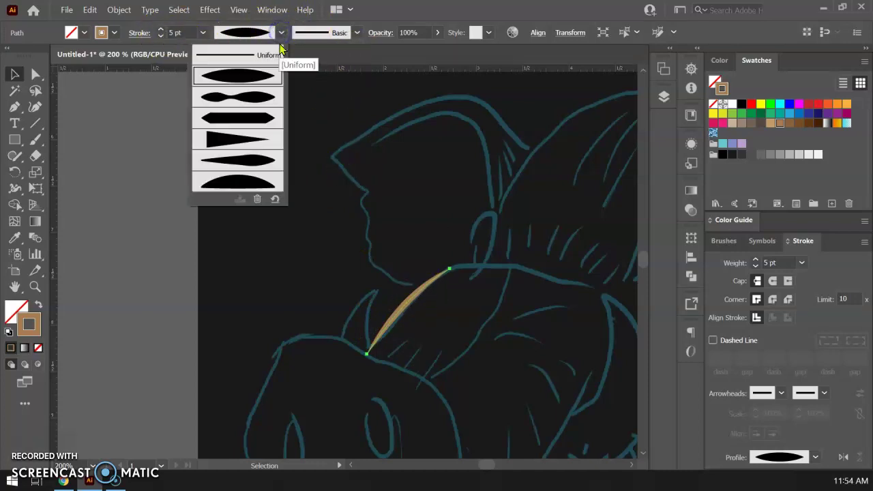
{"action": "left_click", "coordinate": [262, 147]}
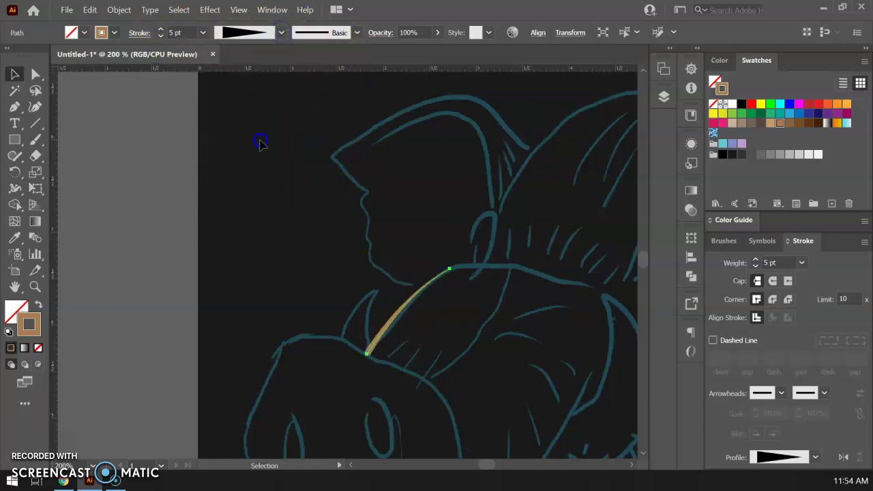
Zoom in closer on the tapered strand and select it again
{"action": "left_click", "coordinate": [415, 337]}
{"action": "key", "text": "ctrl+equal"}
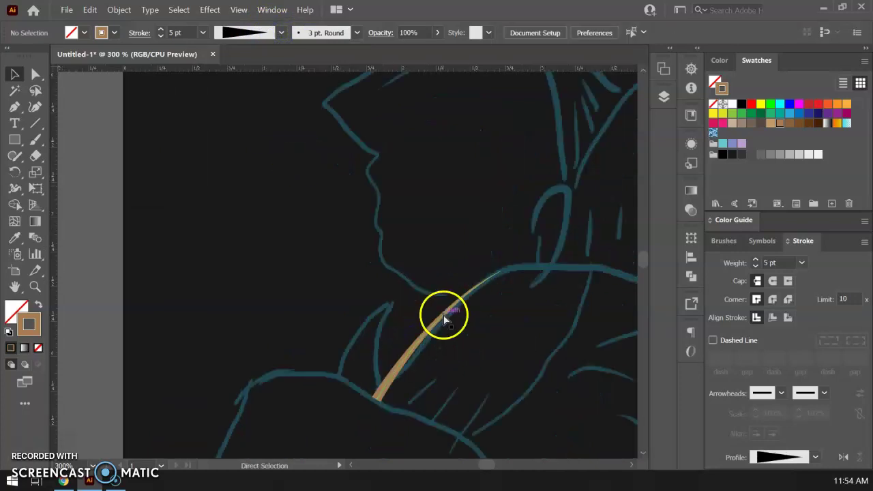
{"action": "left_click_drag", "start_coordinate": [489, 354], "coordinate": [354, 144]}
{"action": "key", "text": "ctrl+equal"}
{"action": "left_click_drag", "start_coordinate": [386, 182], "coordinate": [379, 275]}
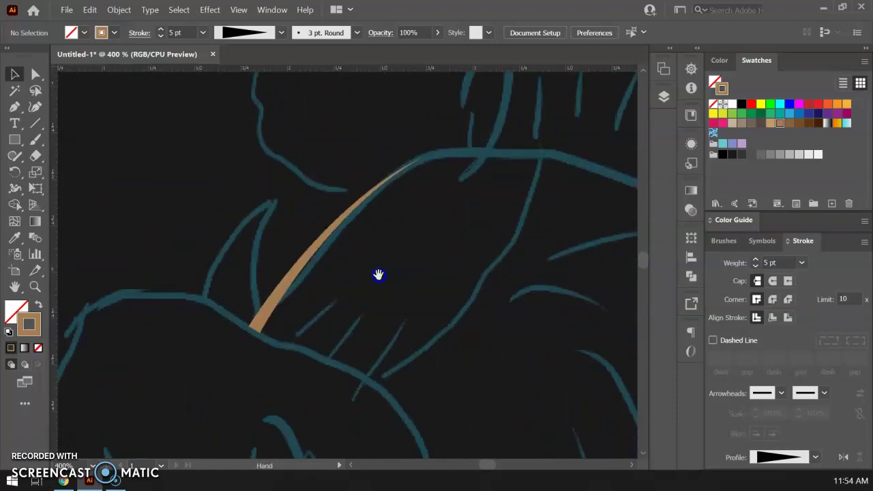
{"action": "left_click", "coordinate": [331, 238]}
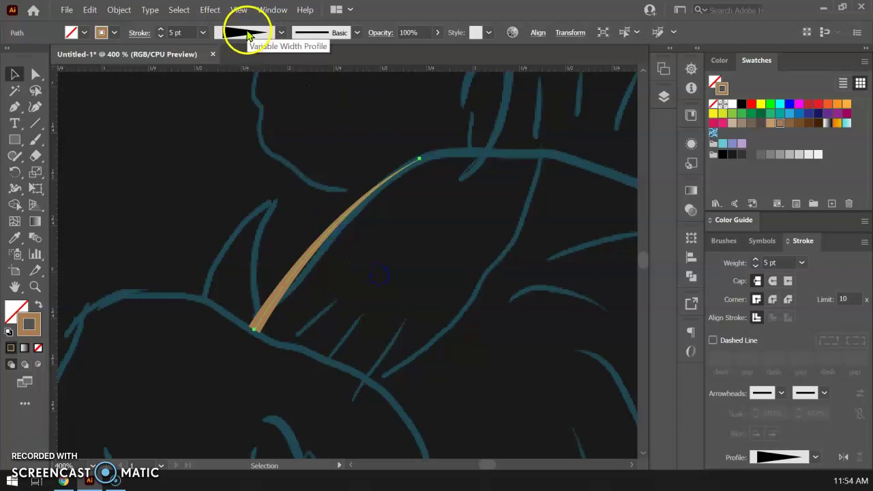
Dock the Stroke panel and have it show all stroke options
{"action": "left_click", "coordinate": [804, 241]}
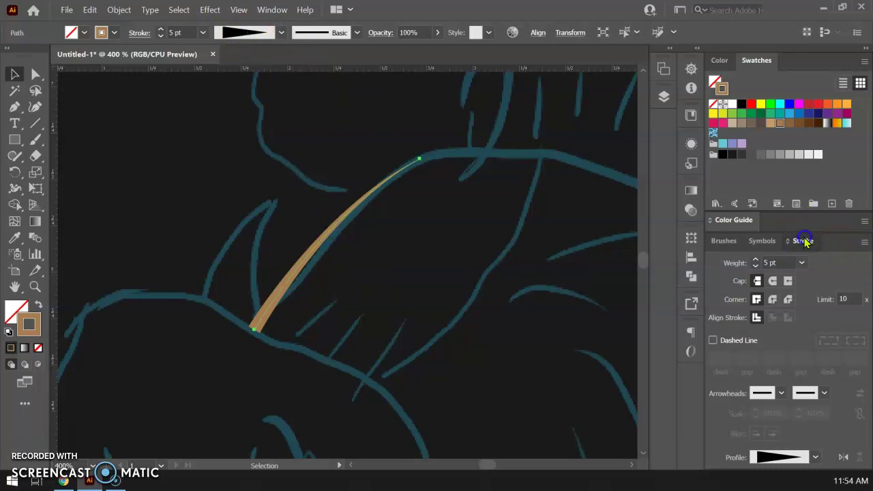
{"action": "mouse_move", "coordinate": [804, 240]}
{"action": "left_mouse_down"}
{"action": "mouse_move", "coordinate": [705, 187]}
{"action": "mouse_move", "coordinate": [661, 122]}
{"action": "left_mouse_up"}
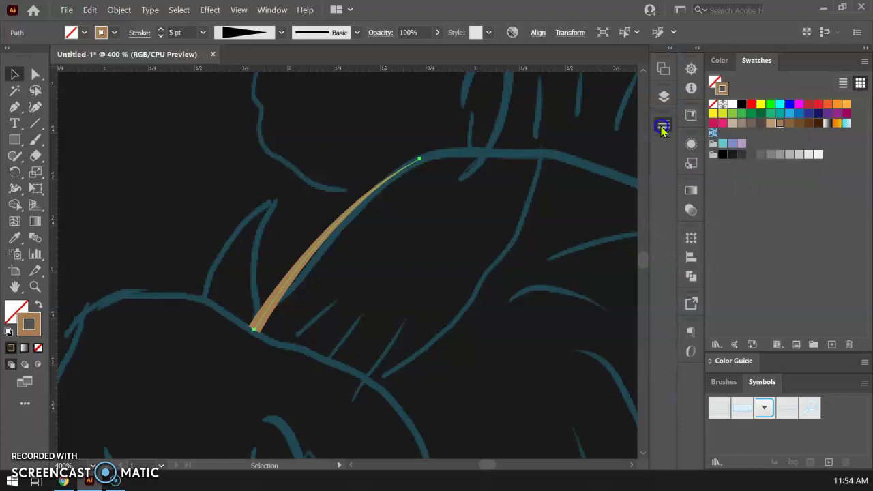
{"action": "left_click", "coordinate": [663, 126]}
{"action": "left_click", "coordinate": [641, 118]}
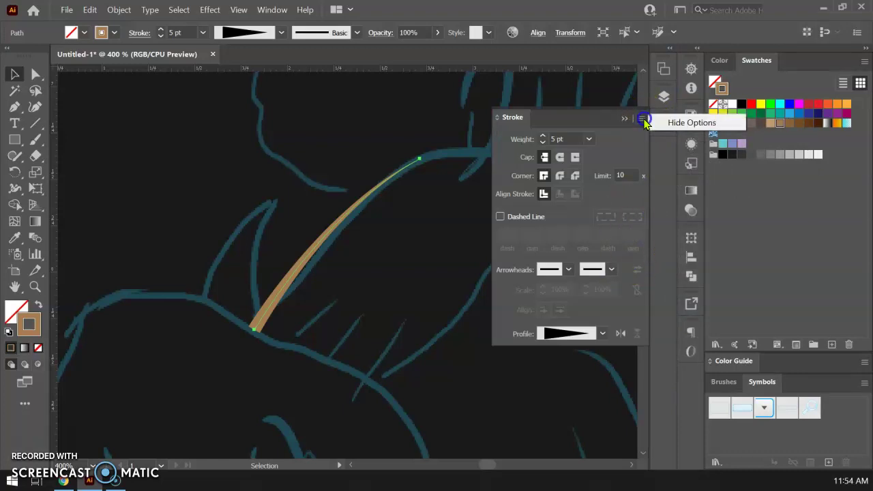
{"action": "left_click", "coordinate": [672, 124]}
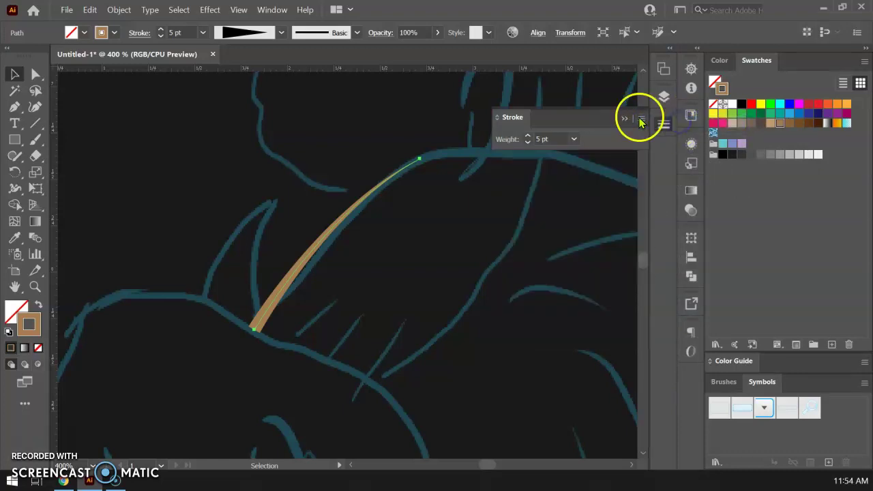
{"action": "left_click", "coordinate": [641, 120]}
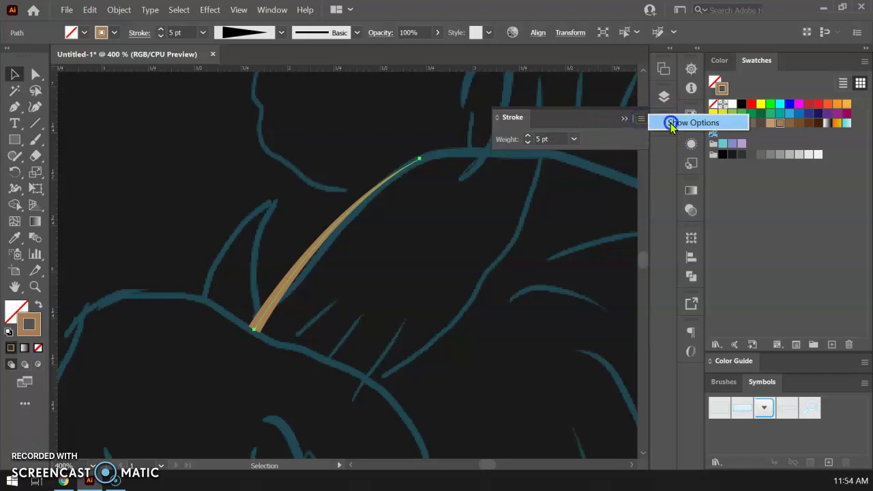
{"action": "left_click", "coordinate": [672, 125]}
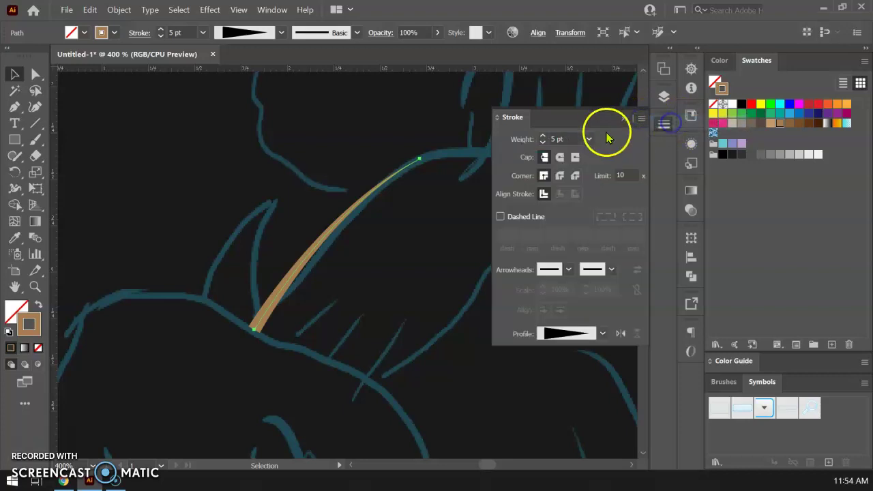
Give the strand Round Cap ends, keeping the profile's wide end at the bottom
{"action": "left_click", "coordinate": [621, 333]}
{"action": "left_click", "coordinate": [621, 333]}
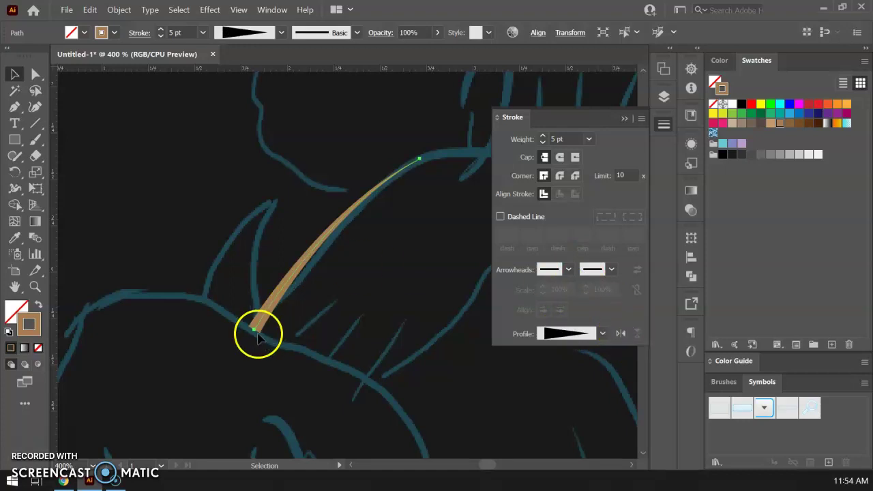
{"action": "left_click", "coordinate": [561, 158]}
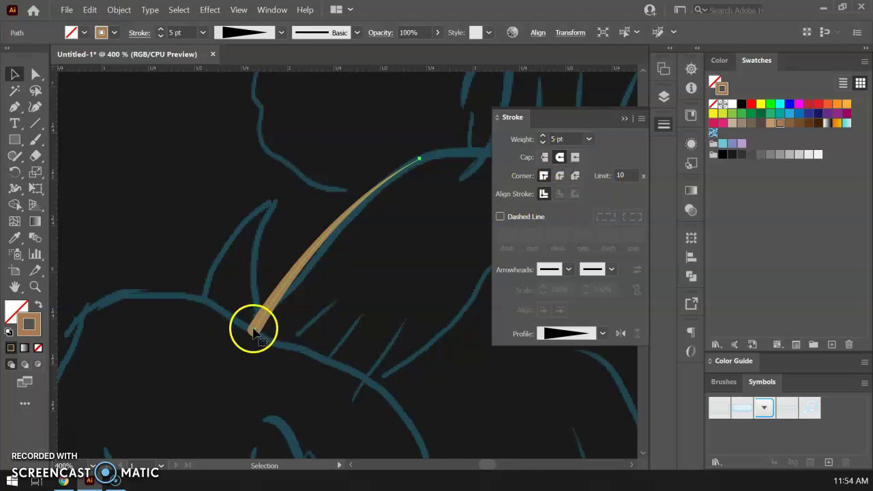
{"action": "left_click", "coordinate": [560, 158]}
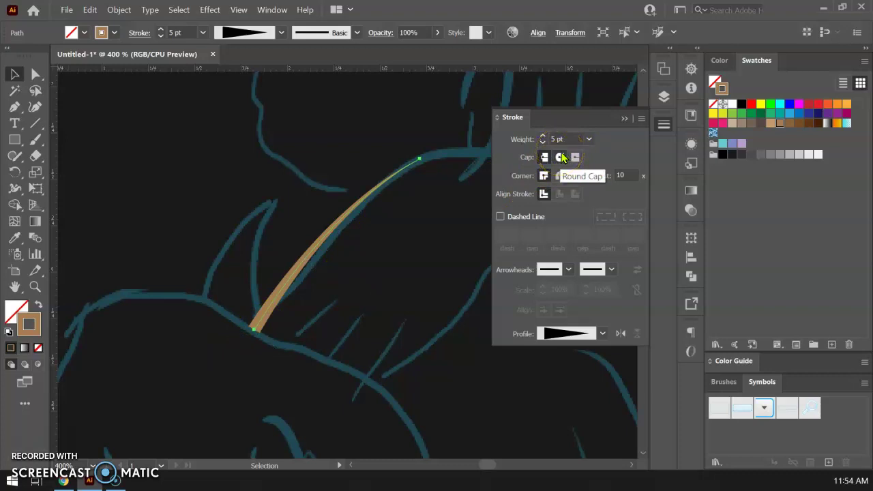
{"action": "left_click", "coordinate": [663, 125]}
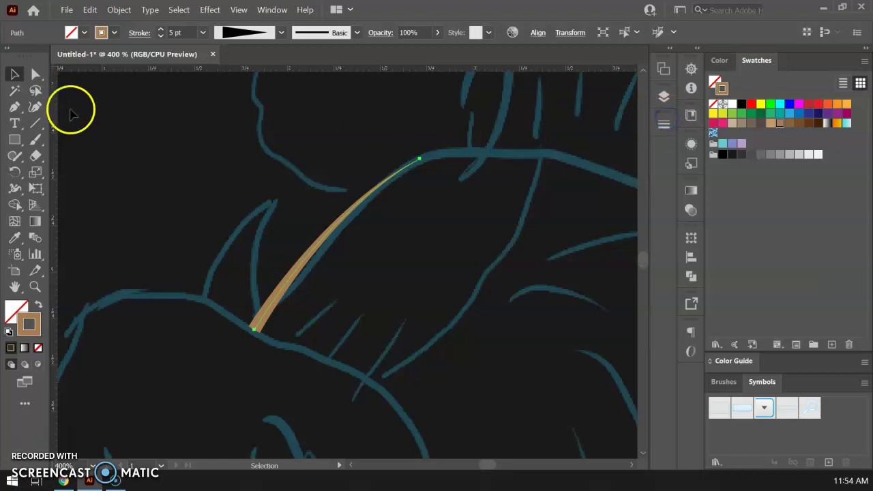
Pen a second curved strand to the right of the first, ending at its lower end
{"action": "left_click", "coordinate": [16, 108]}
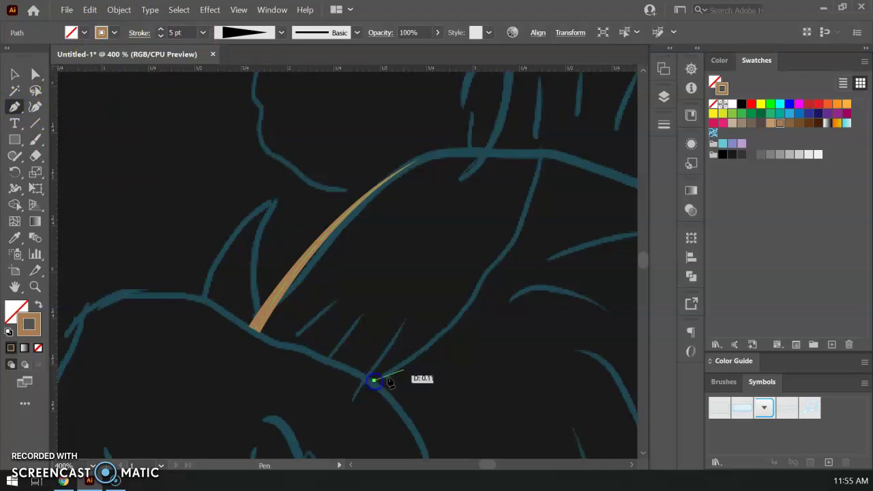
{"action": "left_click_drag", "start_coordinate": [539, 167], "coordinate": [544, 193]}
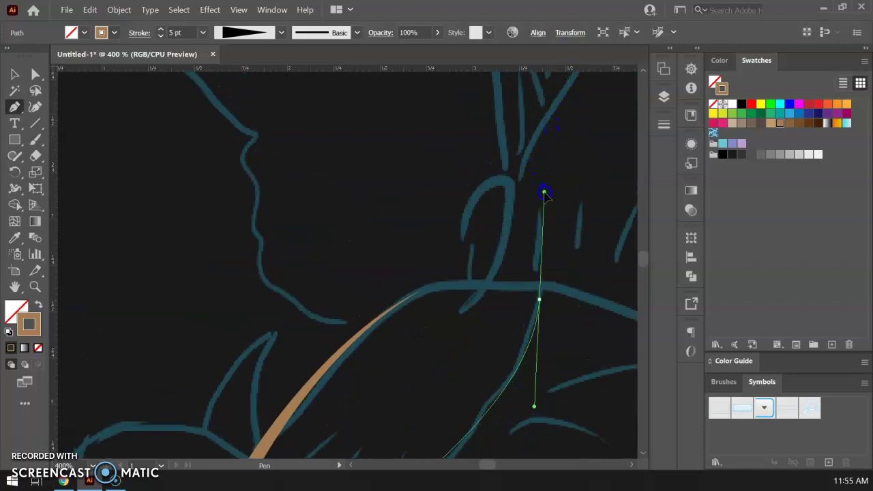
{"action": "left_click_drag", "start_coordinate": [508, 368], "coordinate": [497, 146]}
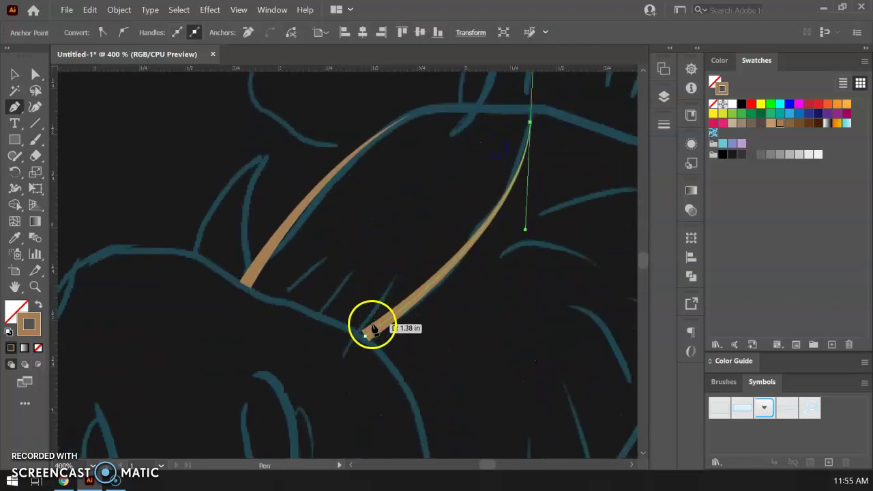
{"action": "left_click", "coordinate": [369, 334]}
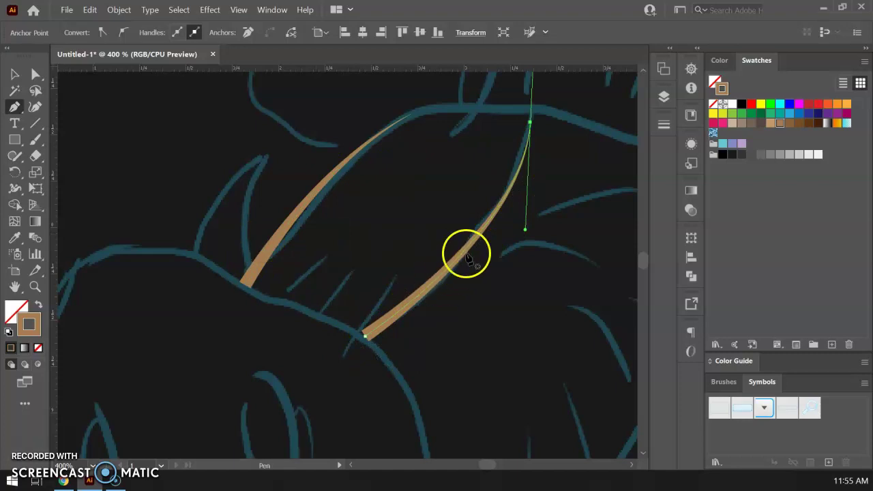
{"action": "left_click", "coordinate": [272, 10]}
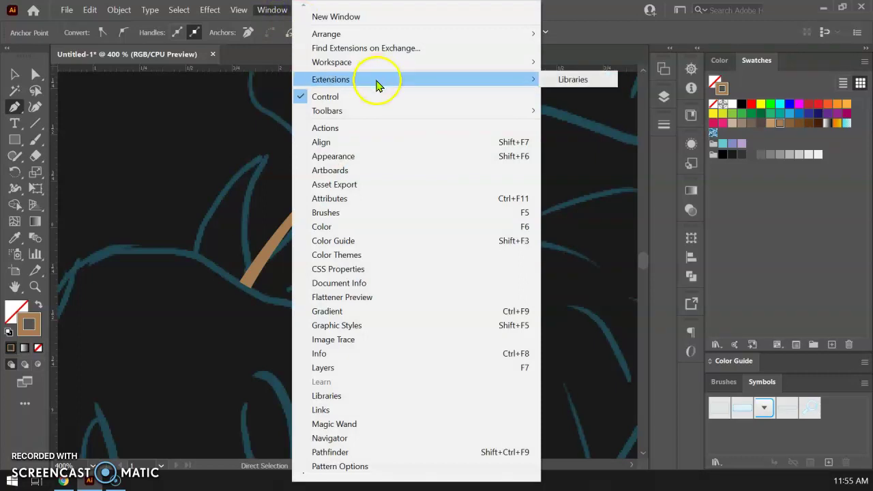
{"action": "left_click", "coordinate": [384, 158]}
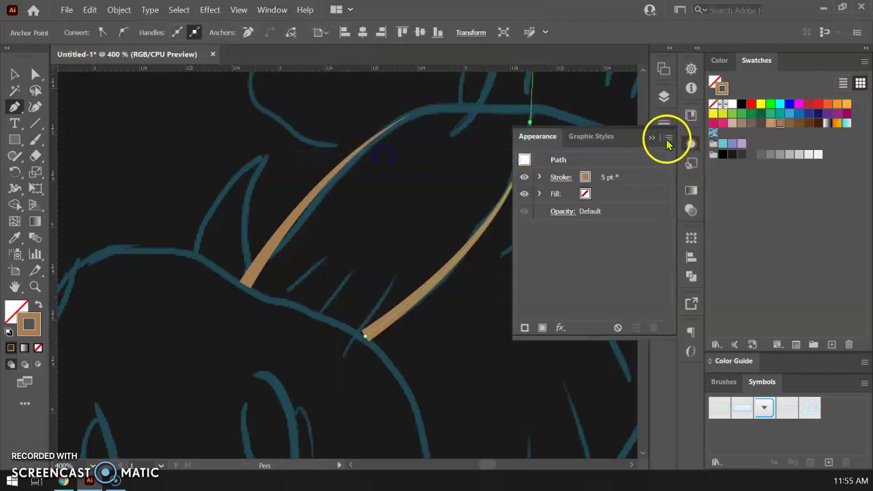
{"action": "left_click", "coordinate": [668, 139]}
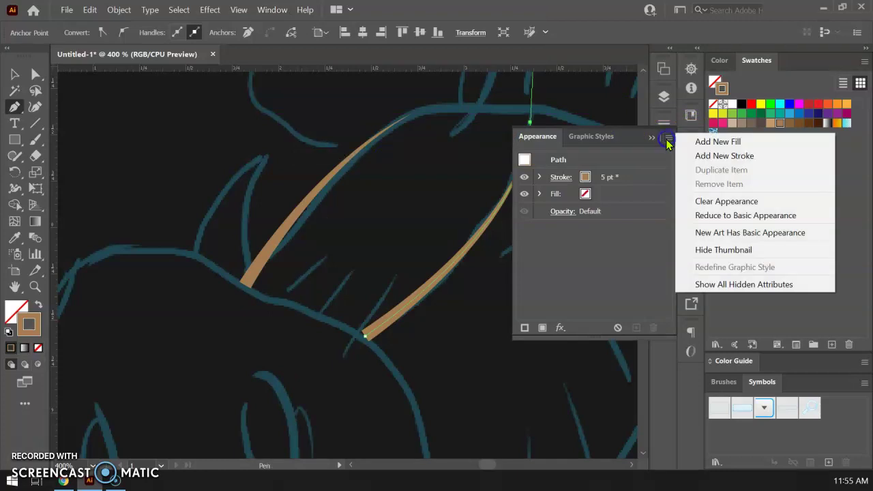
{"action": "left_click", "coordinate": [729, 232]}
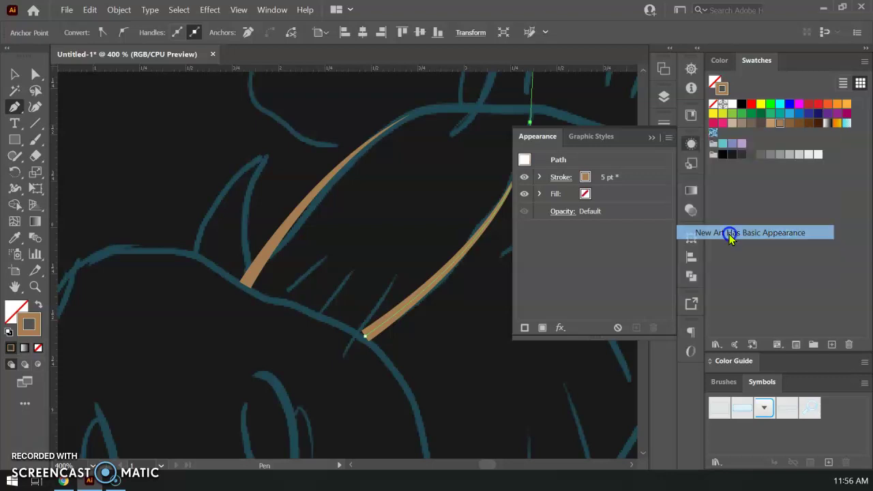
{"action": "left_click", "coordinate": [669, 137]}
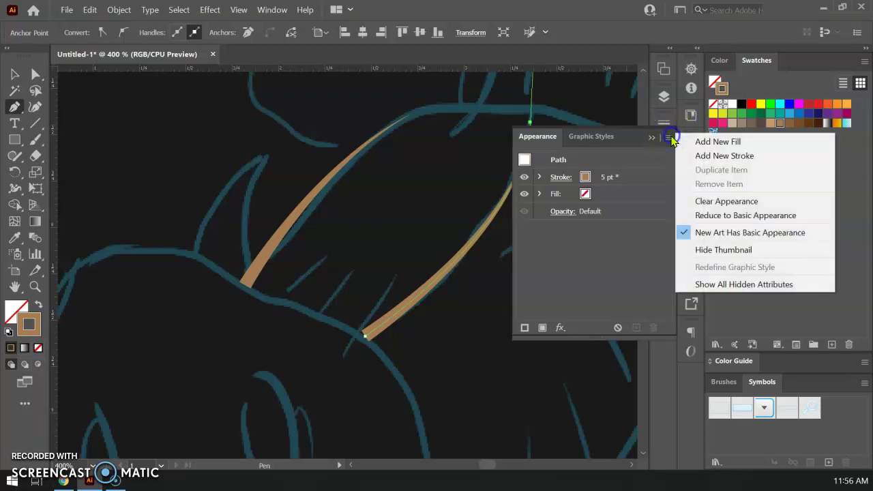
{"action": "left_click", "coordinate": [732, 233]}
{"action": "left_click", "coordinate": [688, 141]}
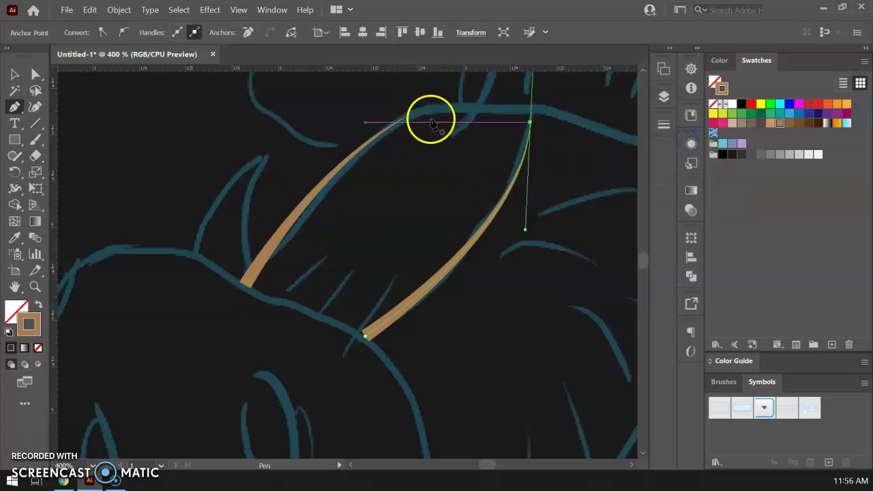
Marquee-select both brown strands and apply Object > Blend > Make
{"action": "left_click", "coordinate": [37, 79]}
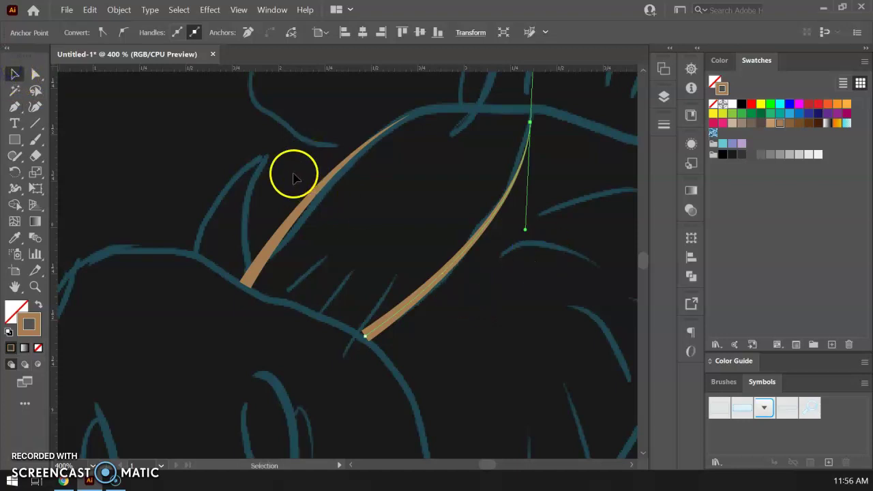
{"action": "mouse_move", "coordinate": [361, 230]}
{"action": "left_mouse_down"}
{"action": "mouse_move", "coordinate": [526, 307]}
{"action": "mouse_move", "coordinate": [497, 302]}
{"action": "left_mouse_up"}
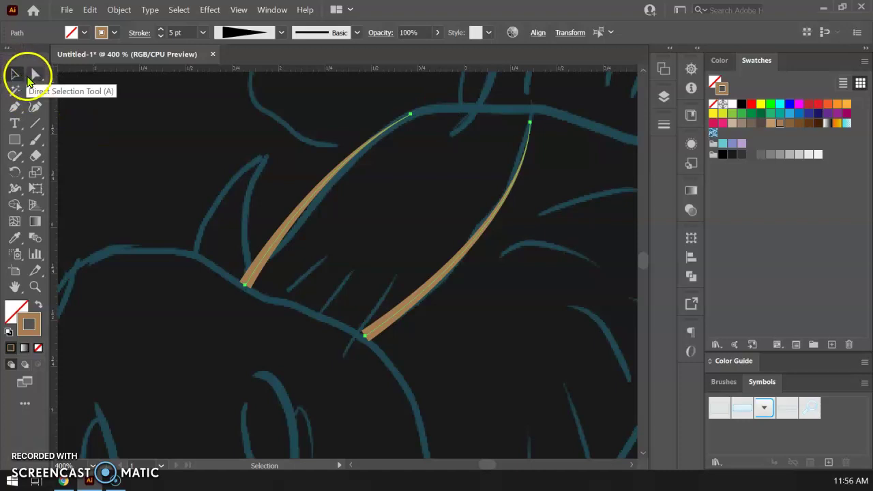
{"action": "left_click", "coordinate": [120, 10]}
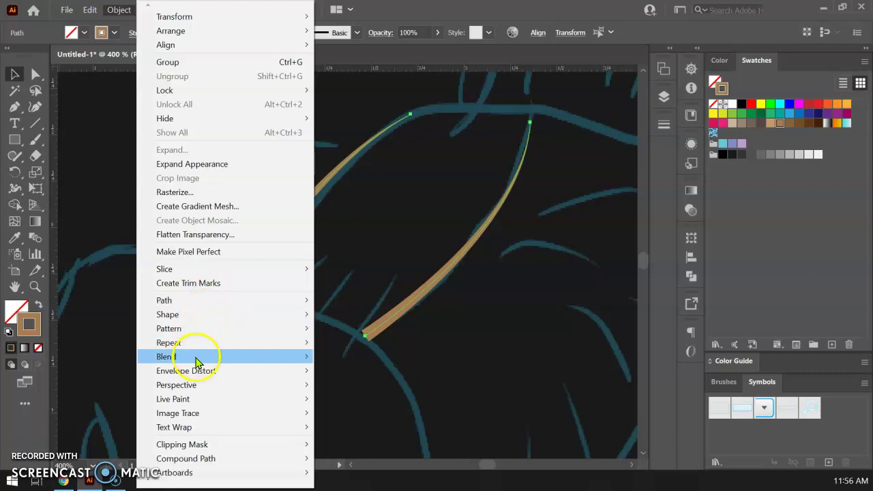
{"action": "mouse_move", "coordinate": [197, 360]}
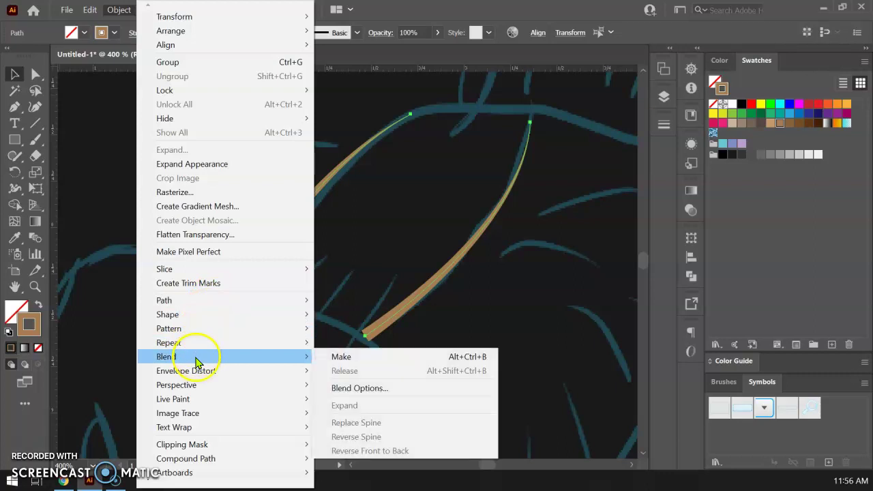
{"action": "left_click", "coordinate": [487, 362]}
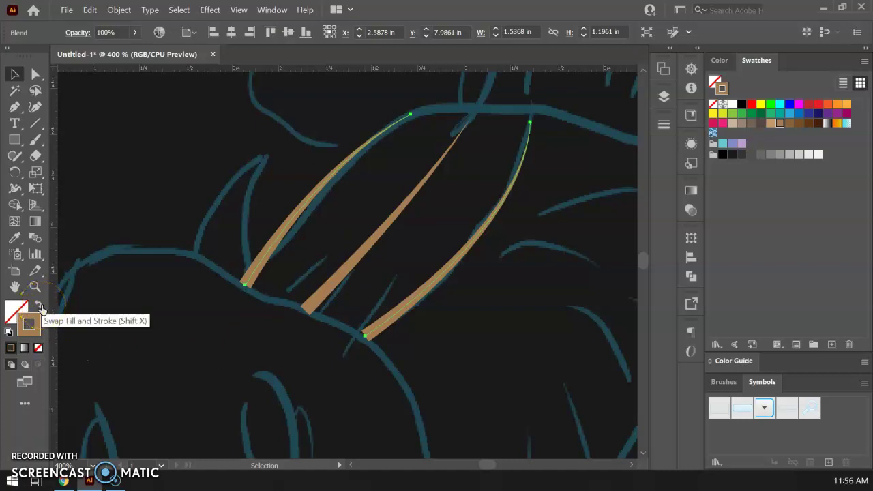
In Blend Options, set spacing to Specified Steps with 8 steps
{"action": "left_click", "coordinate": [36, 243]}
{"action": "double_click", "coordinate": [36, 243]}
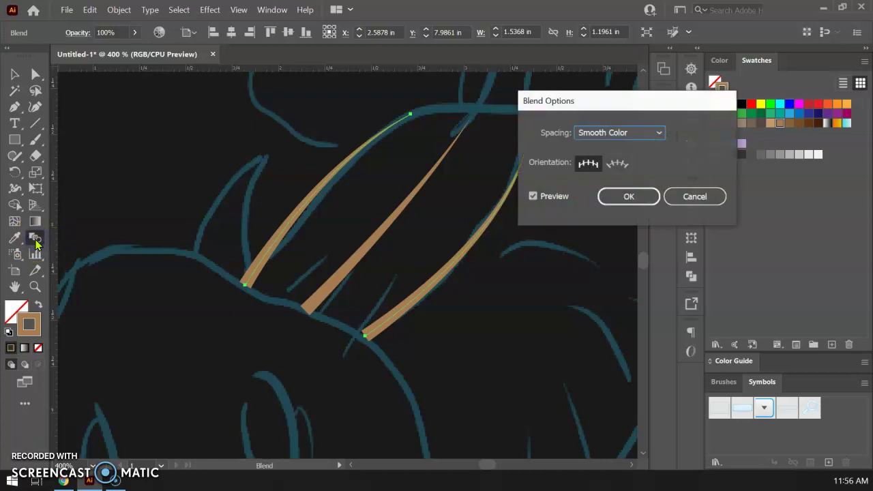
{"action": "left_click_drag", "start_coordinate": [649, 104], "coordinate": [680, 178]}
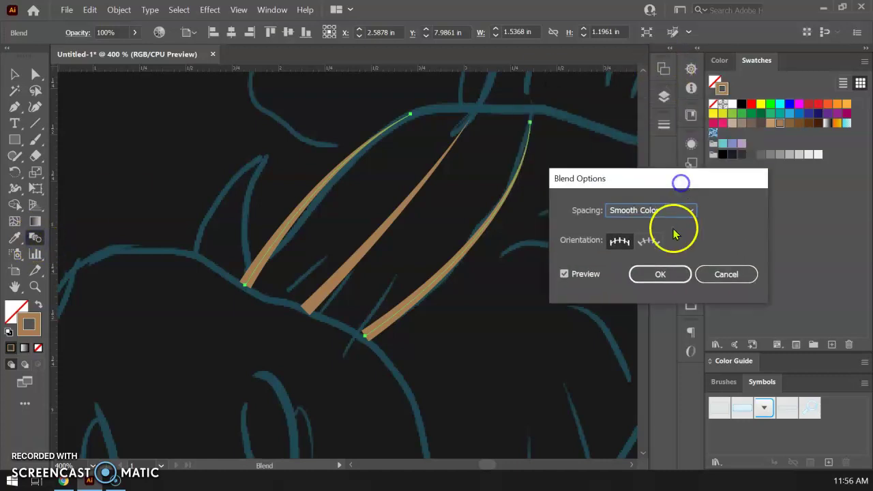
{"action": "left_click", "coordinate": [674, 211]}
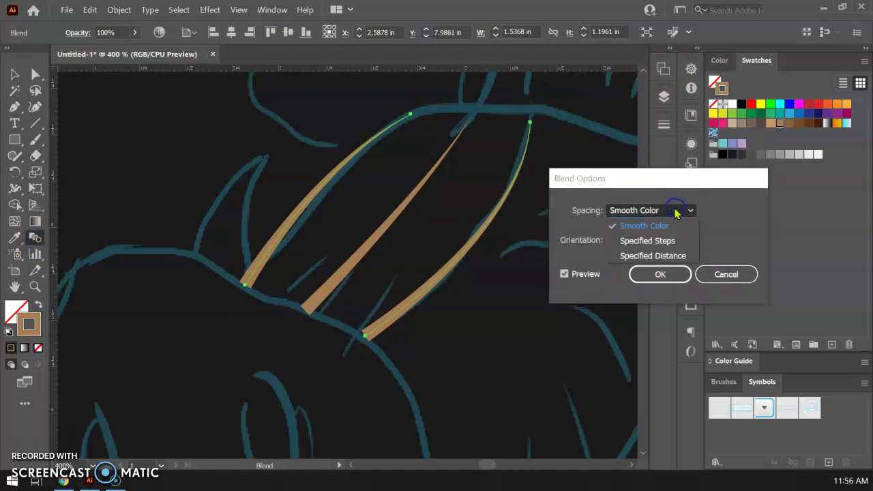
{"action": "left_click", "coordinate": [662, 242]}
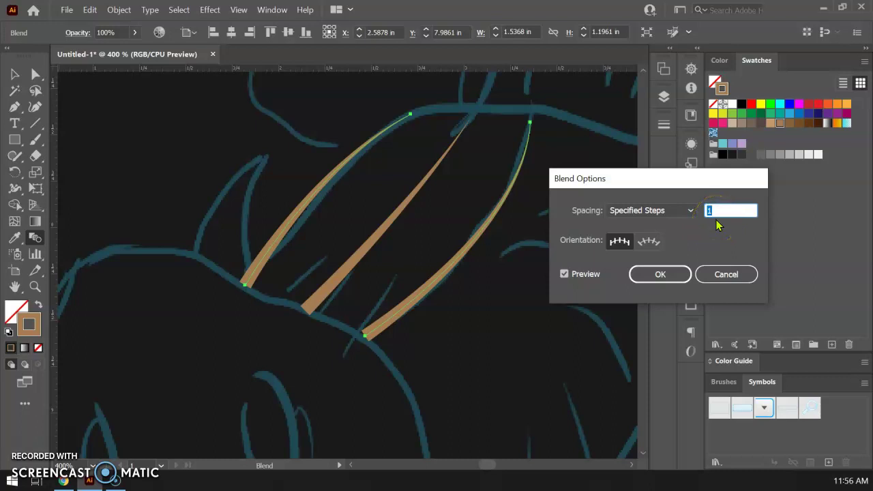
{"action": "key", "text": "Up"}
{"action": "key", "text": "Up"}
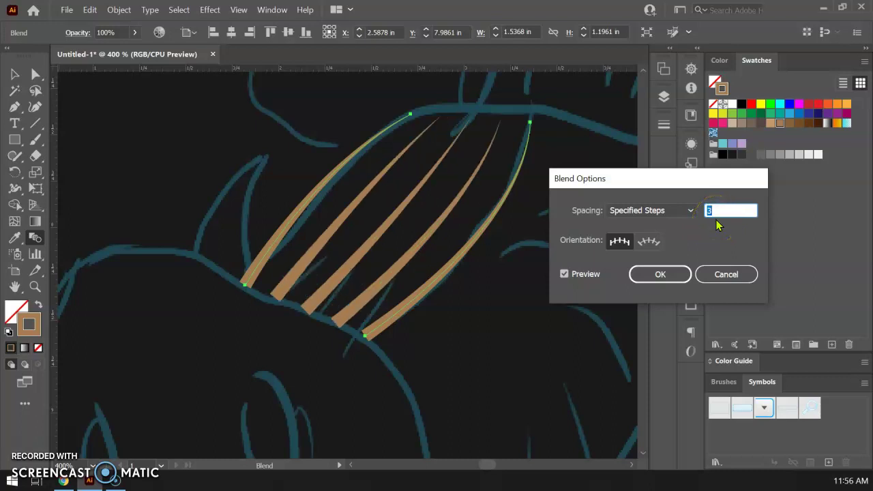
{"action": "key", "text": "Up"}
{"action": "key", "text": "Up"}
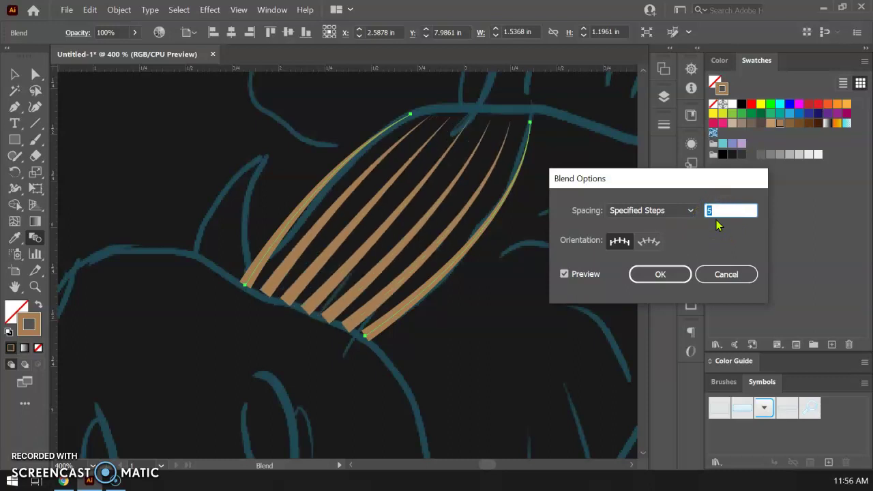
{"action": "key", "text": "Up"}
{"action": "key", "text": "Up"}
{"action": "key", "text": "Up"}
{"action": "key", "text": "Up"}
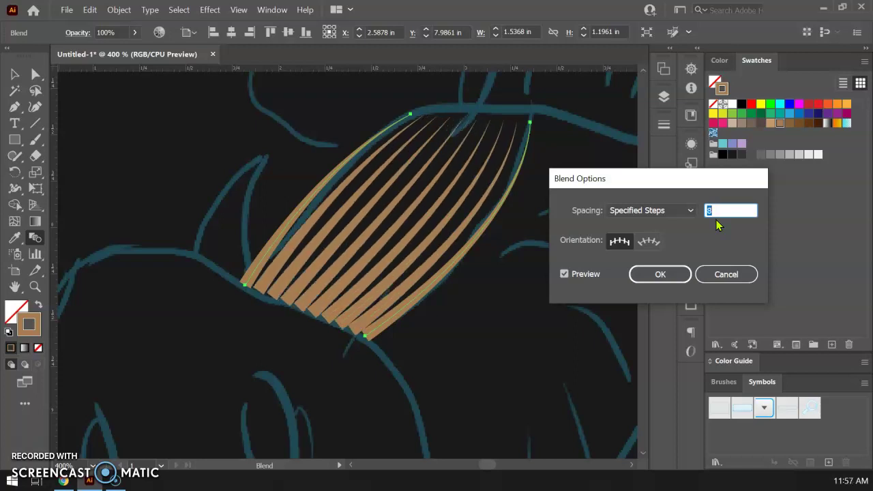
{"action": "key", "text": "Down"}
{"action": "key", "text": "Down"}
{"action": "key", "text": "Down"}
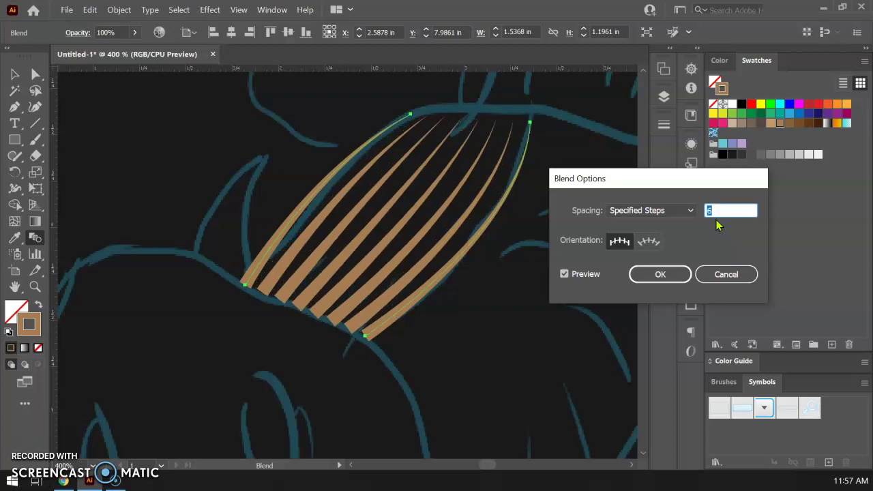
{"action": "key", "text": "Up"}
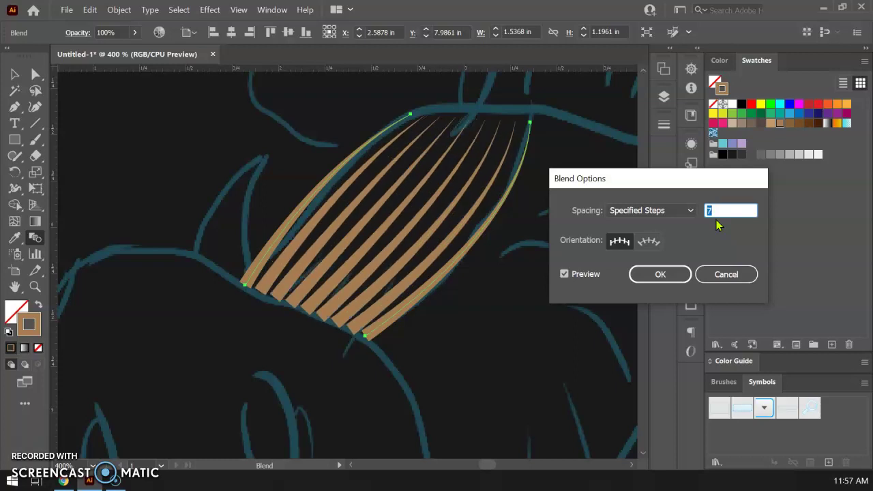
{"action": "key", "text": "Up"}
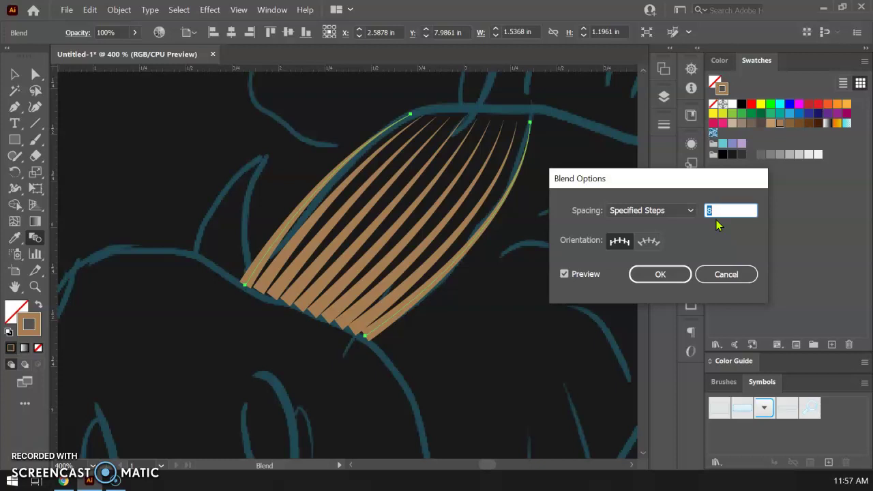
Preview Align to Path orientation, then keep Align to Page and apply the blend settings
{"action": "left_click", "coordinate": [649, 242]}
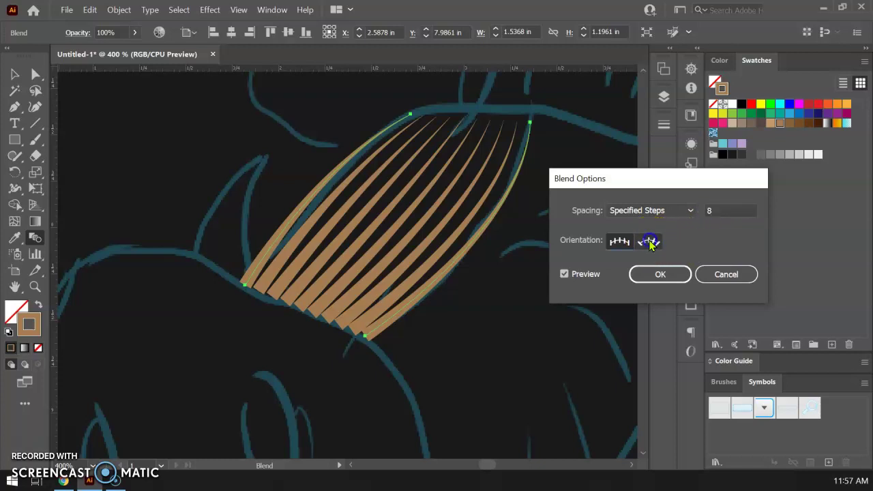
{"action": "left_click", "coordinate": [644, 244]}
{"action": "left_click", "coordinate": [648, 243]}
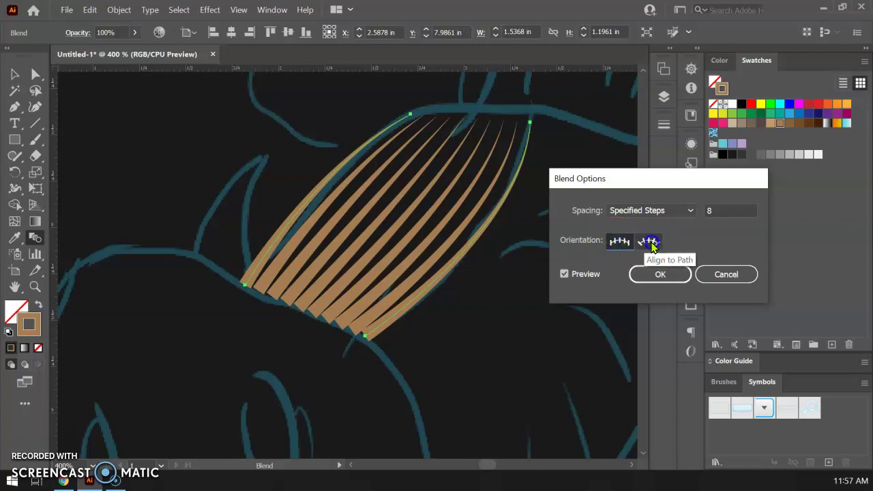
{"action": "left_click", "coordinate": [619, 241]}
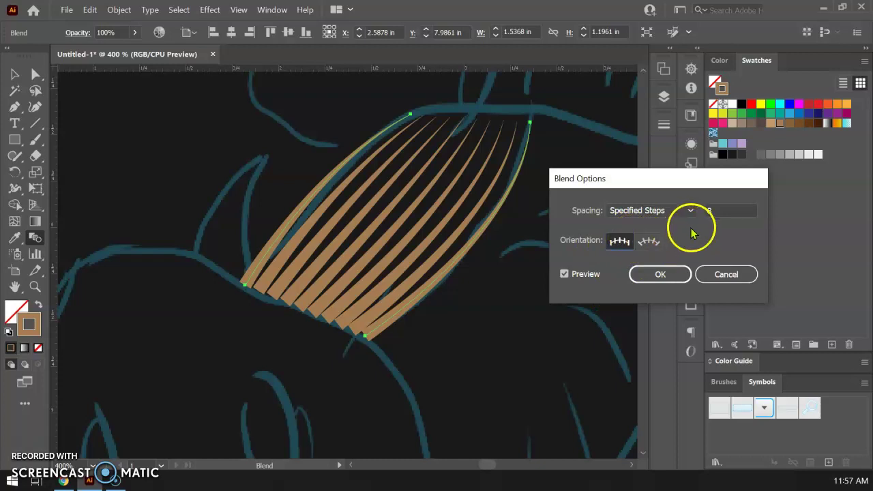
{"action": "left_click", "coordinate": [660, 274]}
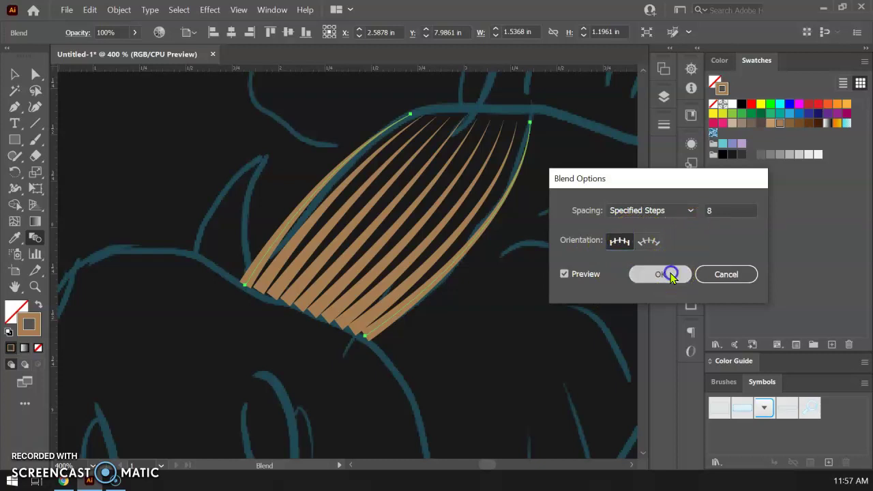
Raise the spine's top-right anchor and bend the curve near that end
{"action": "left_click", "coordinate": [35, 73]}
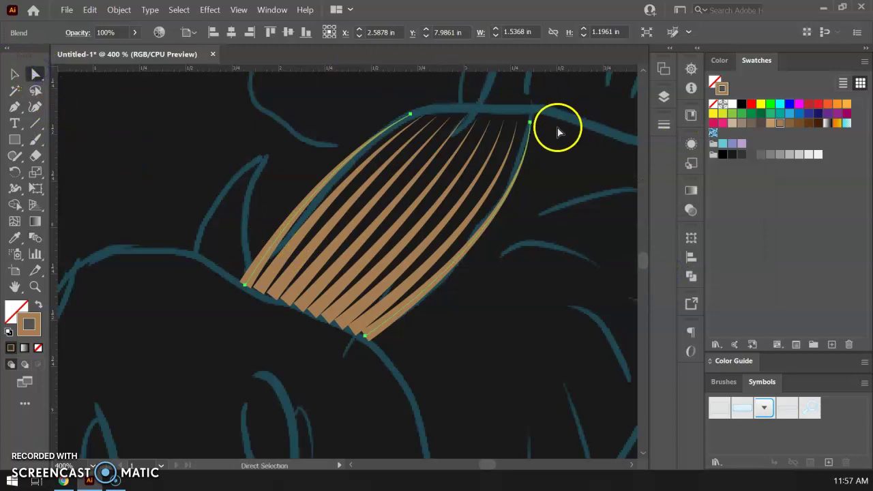
{"action": "left_click", "coordinate": [530, 124]}
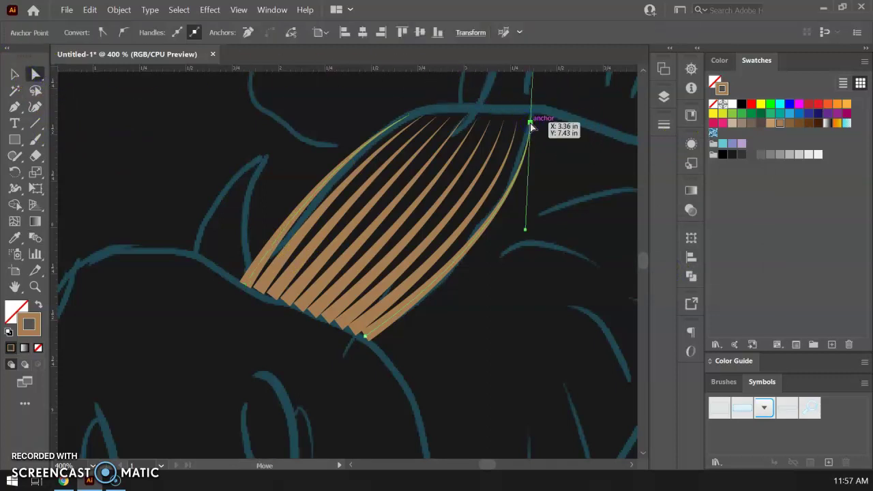
{"action": "left_click_drag", "start_coordinate": [532, 127], "coordinate": [534, 106]}
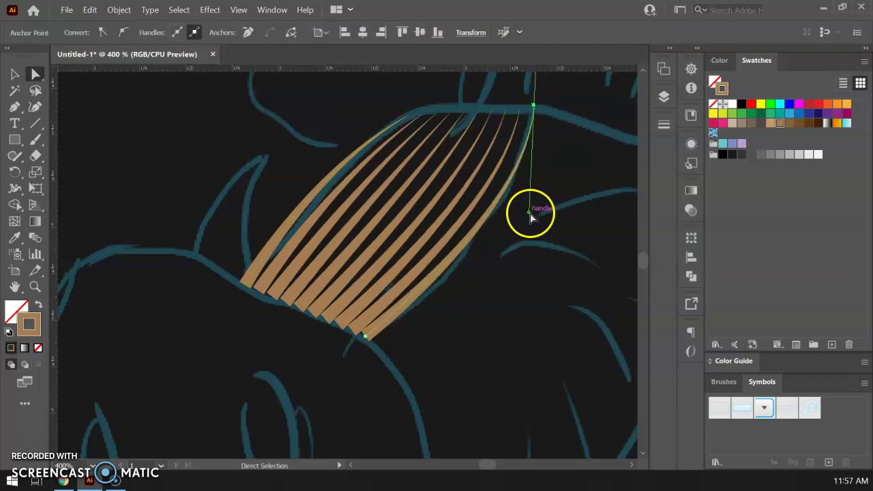
{"action": "left_click_drag", "start_coordinate": [531, 214], "coordinate": [498, 272]}
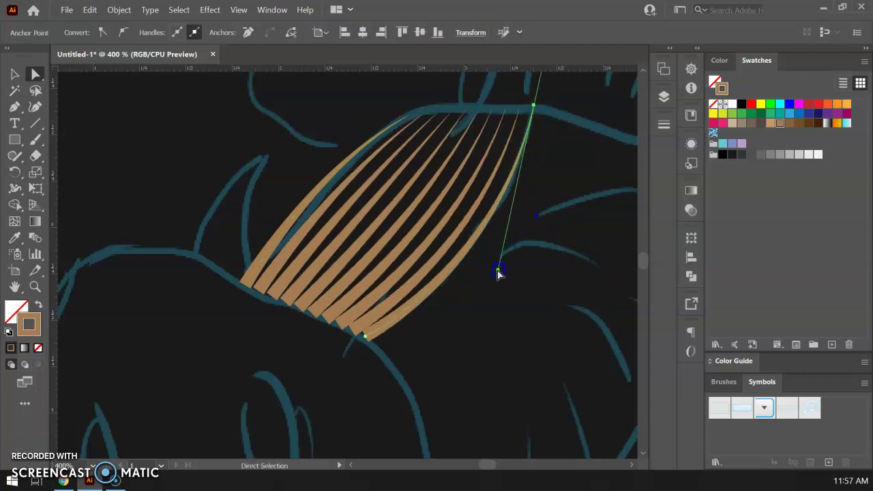
Select the spine's bottom-left anchor and adjust its direction handle to even out the curve
{"action": "left_click", "coordinate": [247, 281]}
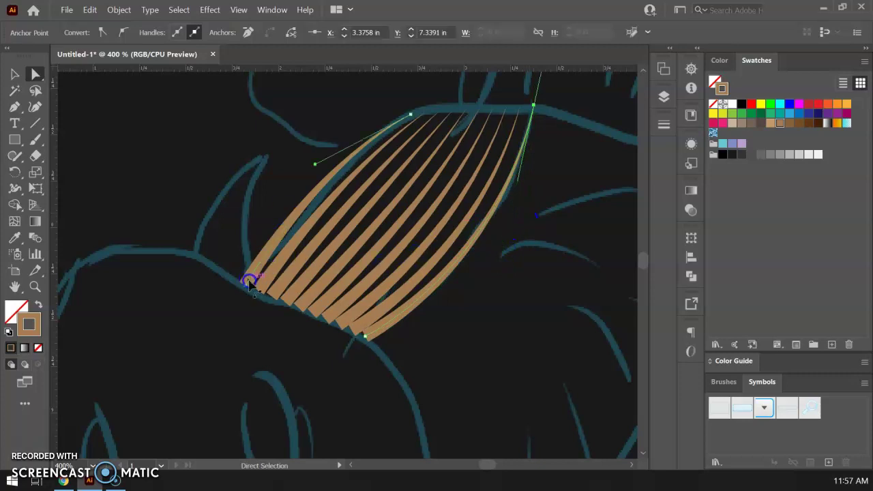
{"action": "left_click", "coordinate": [248, 291]}
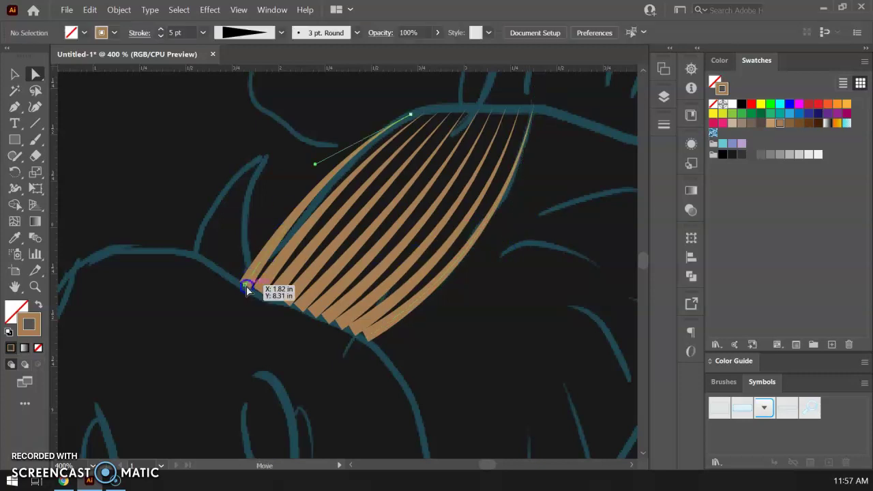
{"action": "left_click", "coordinate": [246, 286]}
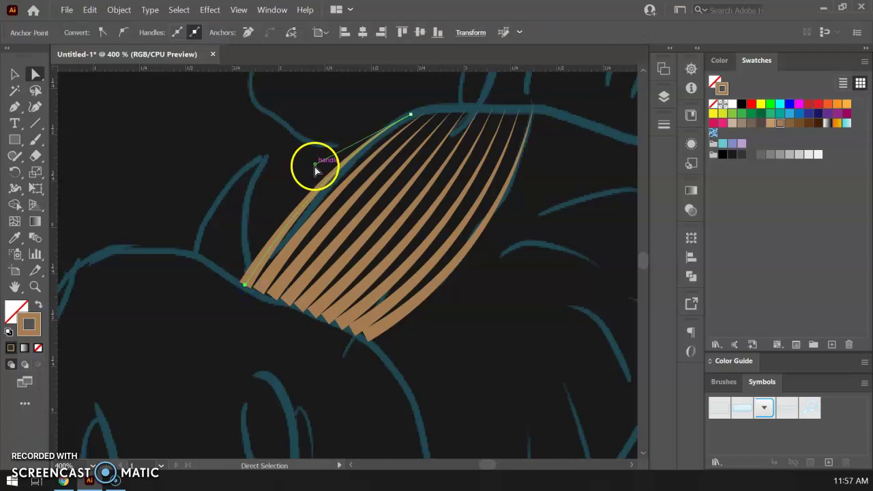
{"action": "left_click_drag", "start_coordinate": [315, 169], "coordinate": [322, 178]}
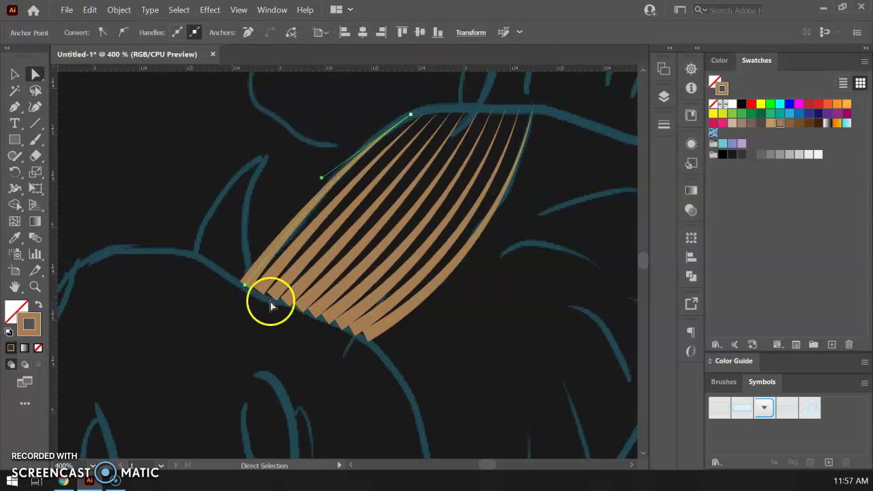
{"action": "left_click_drag", "start_coordinate": [247, 287], "coordinate": [247, 288]}
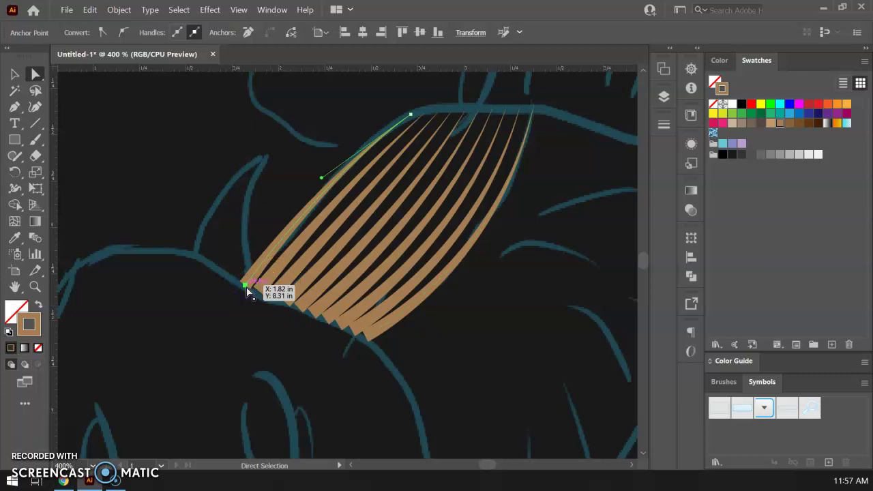
{"action": "left_click_drag", "start_coordinate": [248, 290], "coordinate": [247, 289]}
{"action": "left_click", "coordinate": [339, 215]}
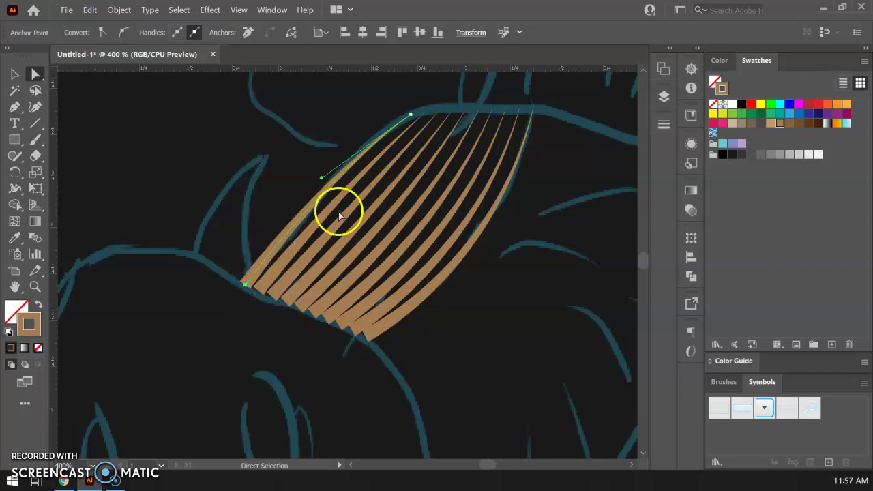
{"action": "left_click", "coordinate": [15, 74]}
Give the brown fur-strand blend Round Cap stroke ends
{"action": "left_click", "coordinate": [304, 219]}
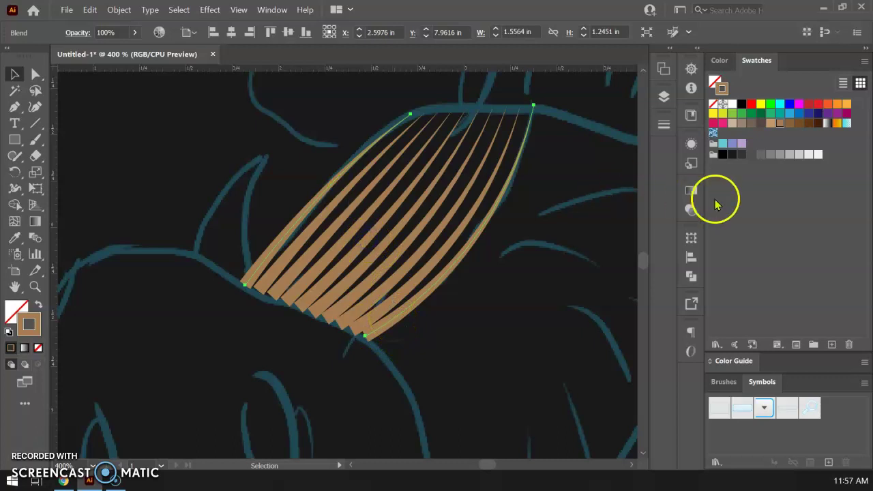
{"action": "left_click", "coordinate": [662, 124]}
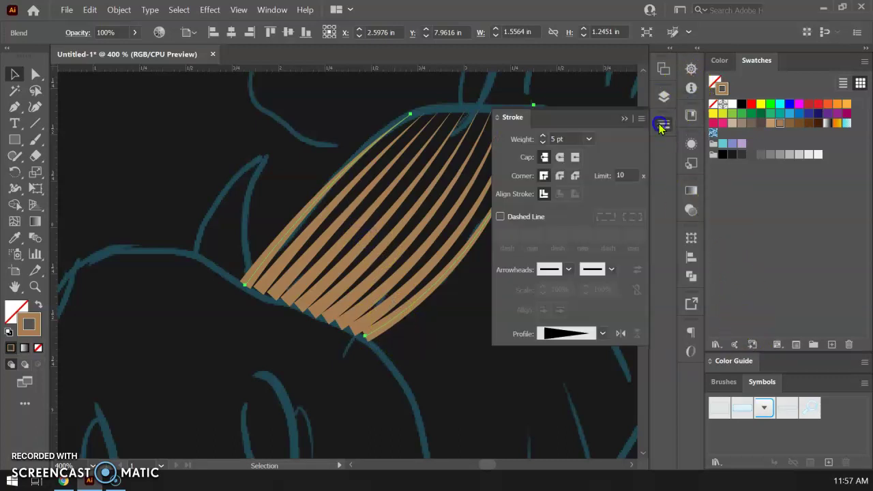
{"action": "left_click", "coordinate": [560, 157]}
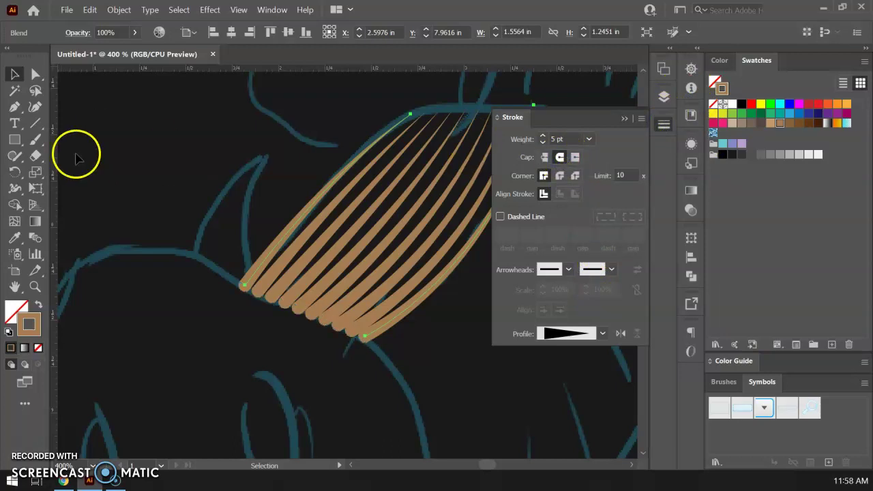
Reselect the fur blend and pan to reveal the sketch lines below it
{"action": "mouse_move", "coordinate": [276, 186]}
{"action": "left_mouse_down"}
{"action": "mouse_move", "coordinate": [436, 361]}
{"action": "mouse_move", "coordinate": [355, 334]}
{"action": "left_mouse_up"}
{"action": "left_click", "coordinate": [310, 276]}
{"action": "key", "text": "space"}
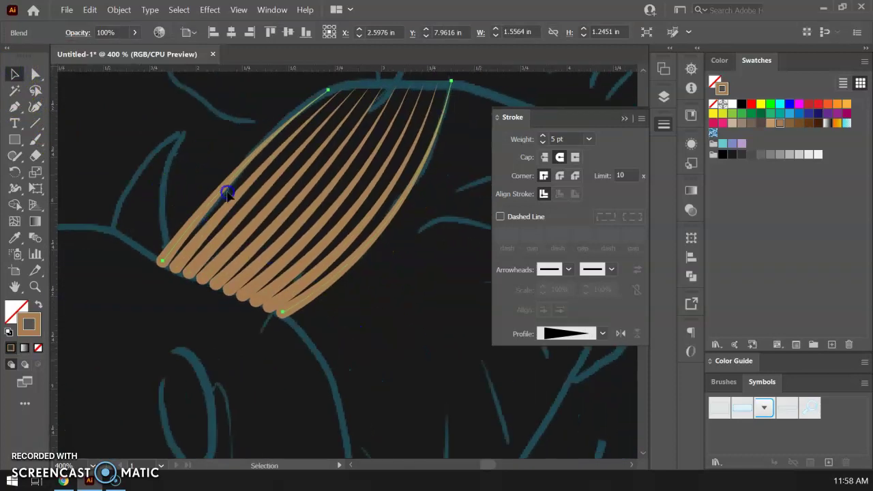
{"action": "mouse_move", "coordinate": [348, 389]}
{"action": "left_mouse_down"}
{"action": "mouse_move", "coordinate": [193, 109]}
{"action": "mouse_move", "coordinate": [51, 302]}
{"action": "mouse_move", "coordinate": [51, 432]}
{"action": "mouse_move", "coordinate": [82, 333]}
{"action": "left_mouse_up"}
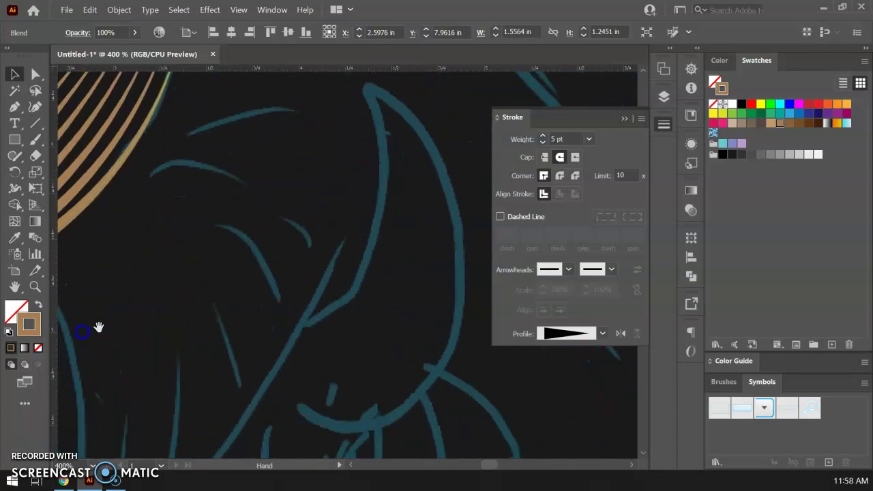
Draw a curved Pen path from the top of the tusk arc down its inner edge
{"action": "left_click_drag", "start_coordinate": [420, 129], "coordinate": [412, 99]}
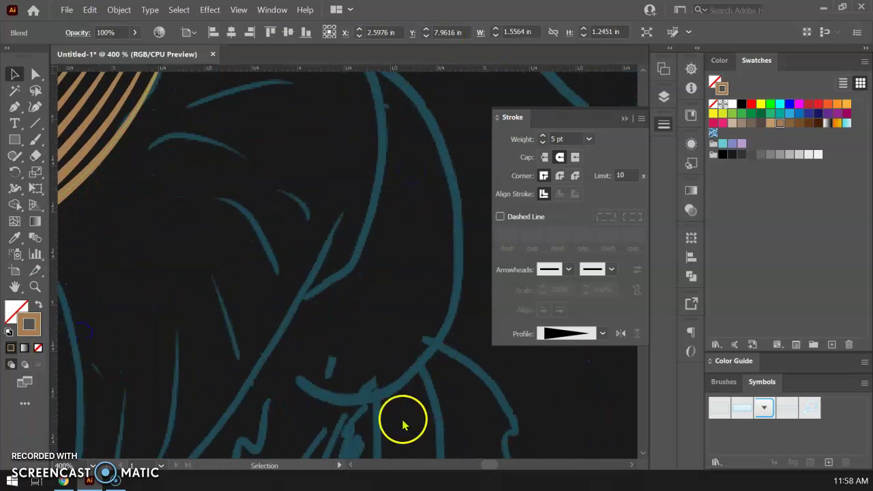
{"action": "left_click", "coordinate": [14, 107]}
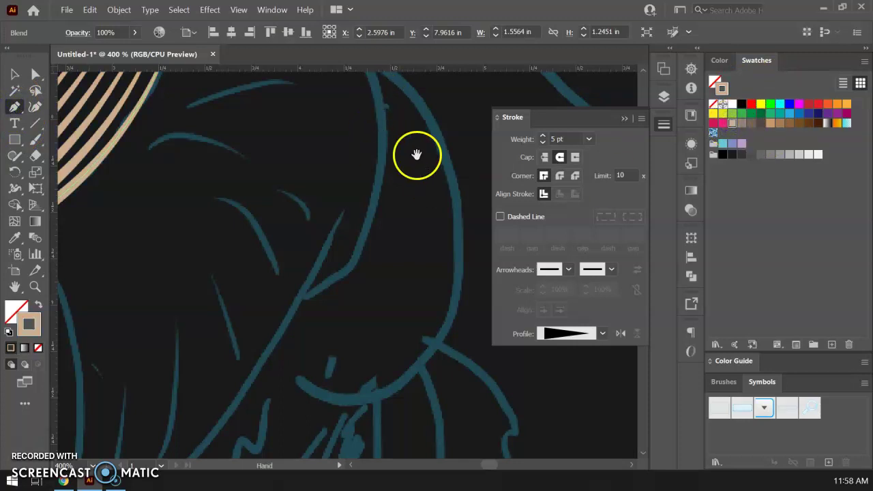
{"action": "left_click_drag", "start_coordinate": [419, 152], "coordinate": [388, 193]}
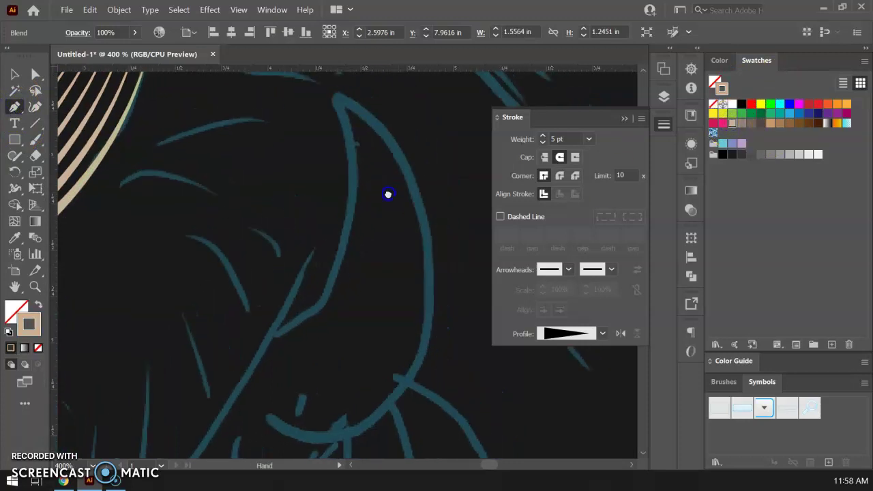
{"action": "left_click", "coordinate": [331, 107]}
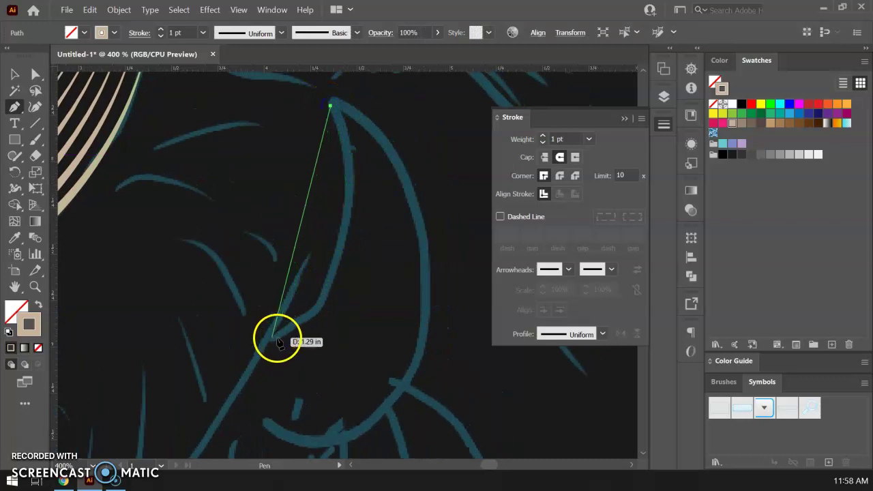
{"action": "left_click_drag", "start_coordinate": [269, 341], "coordinate": [147, 416]}
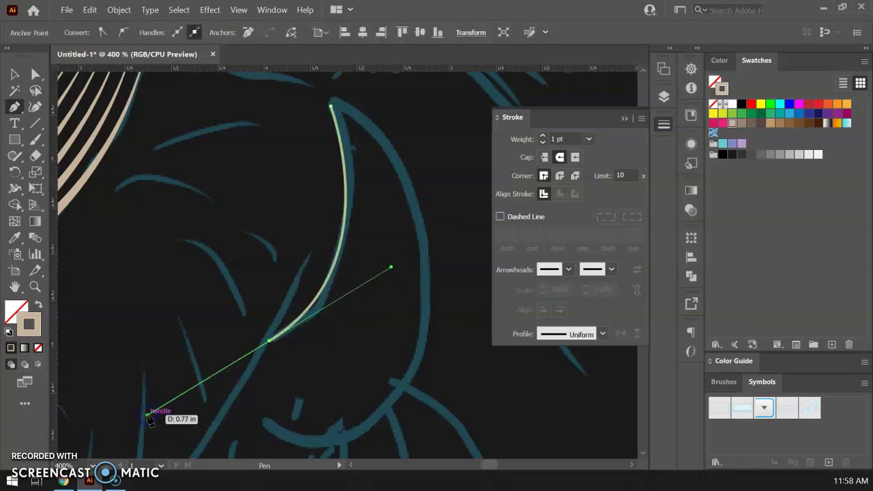
Give the tusk curve Width Profile 1 and a 3 pt stroke weight
{"action": "left_click", "coordinate": [15, 73]}
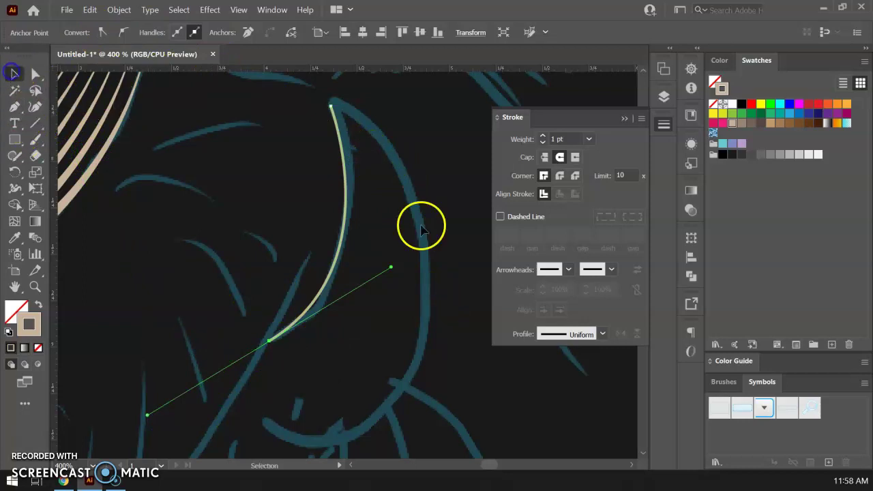
{"action": "left_click", "coordinate": [341, 230]}
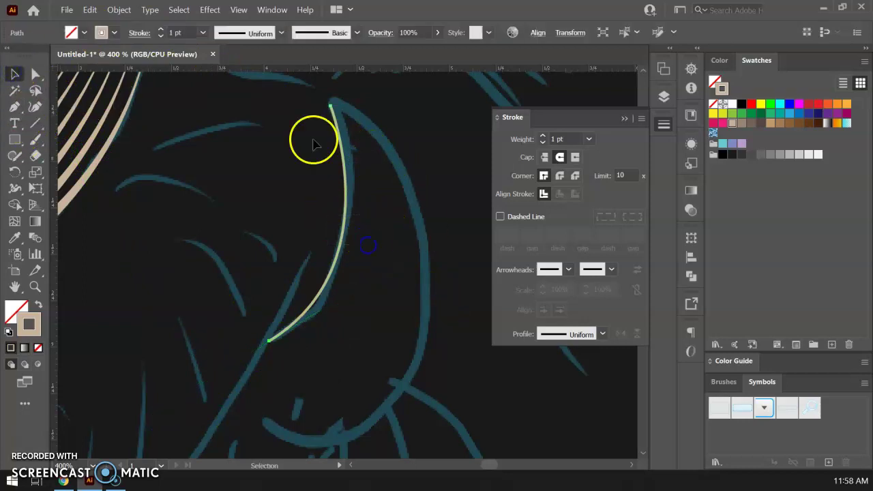
{"action": "left_click", "coordinate": [280, 33]}
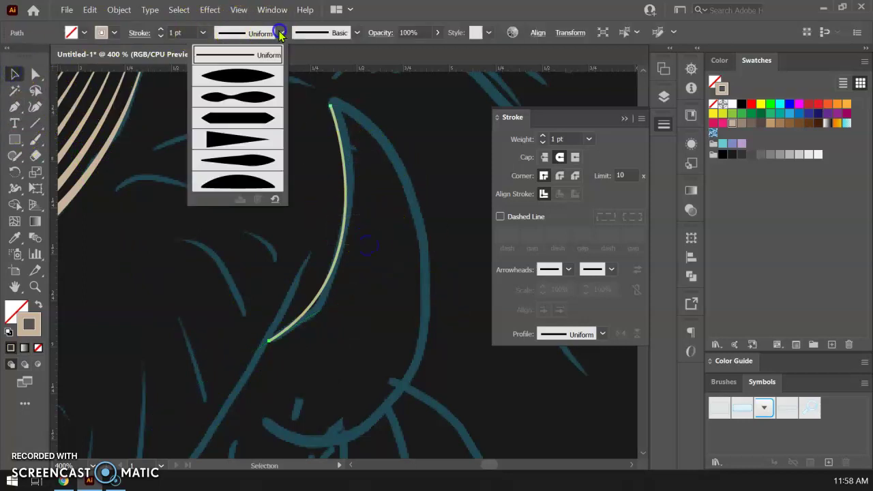
{"action": "left_click", "coordinate": [252, 79]}
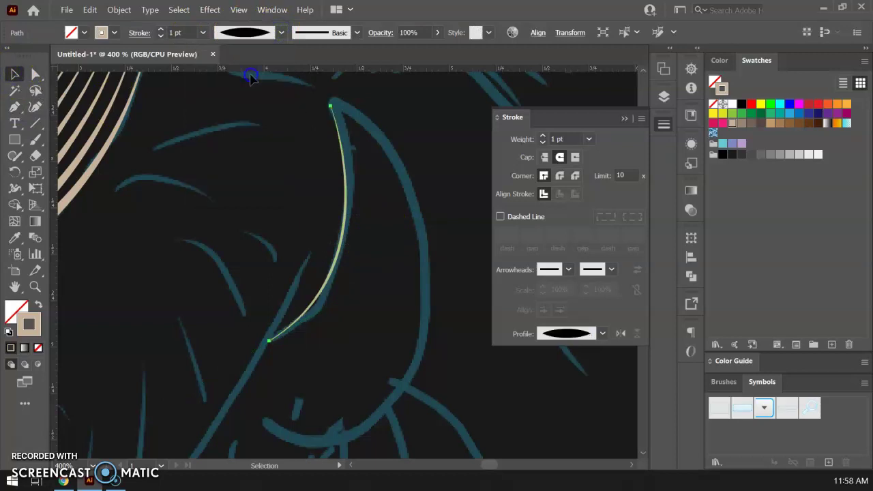
{"action": "left_click", "coordinate": [160, 29]}
{"action": "left_click", "coordinate": [160, 30]}
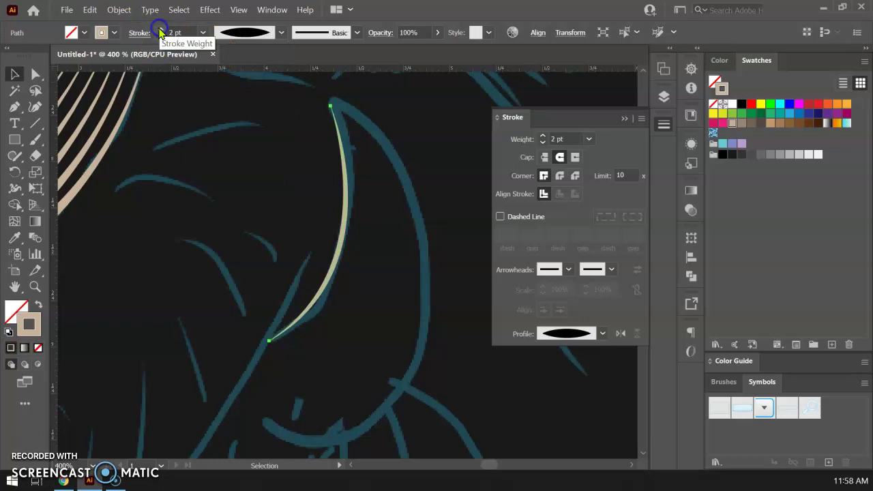
{"action": "left_click", "coordinate": [15, 107]}
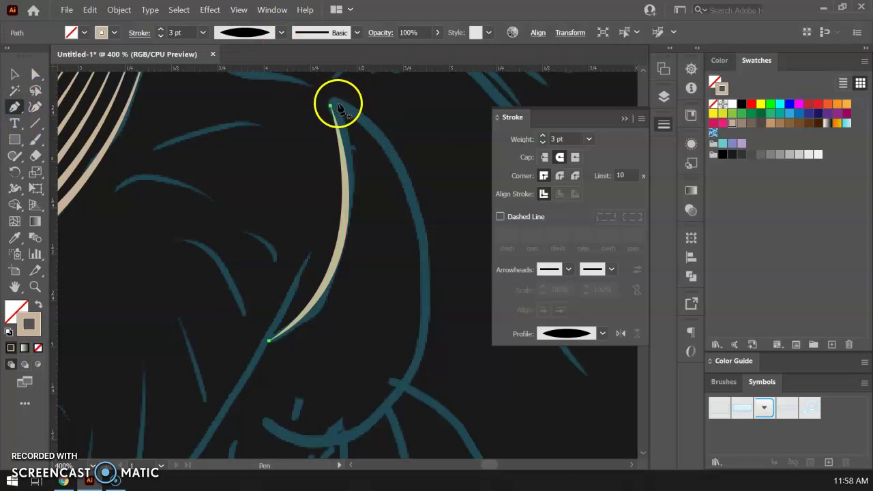
Draw the tusk's outer curve from the top anchor down to the lower tip
{"action": "left_click", "coordinate": [333, 104]}
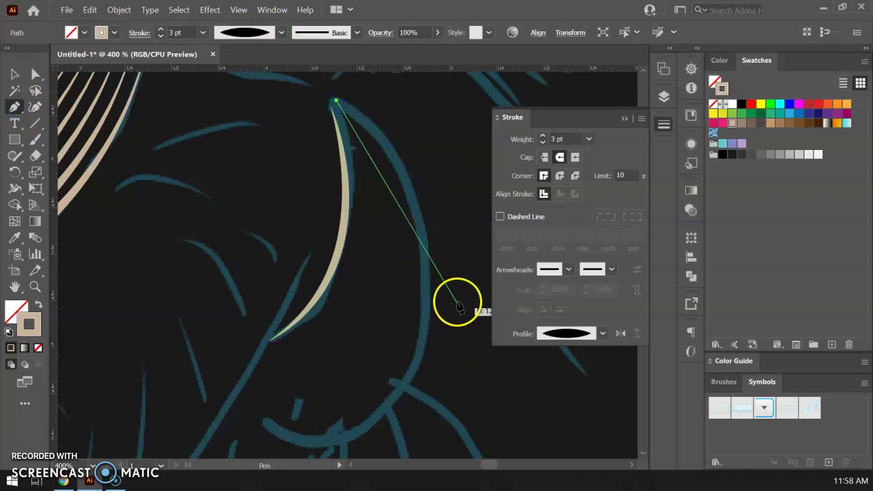
{"action": "left_click_drag", "start_coordinate": [424, 301], "coordinate": [407, 450]}
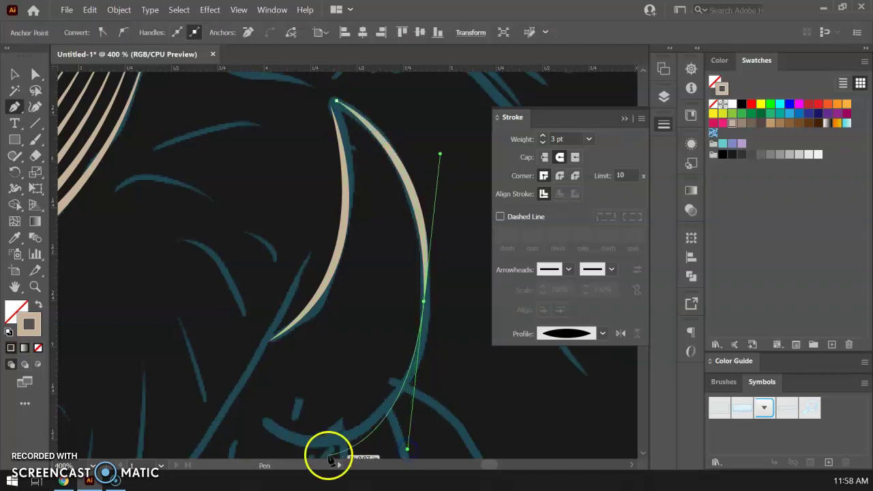
{"action": "left_click", "coordinate": [242, 411]}
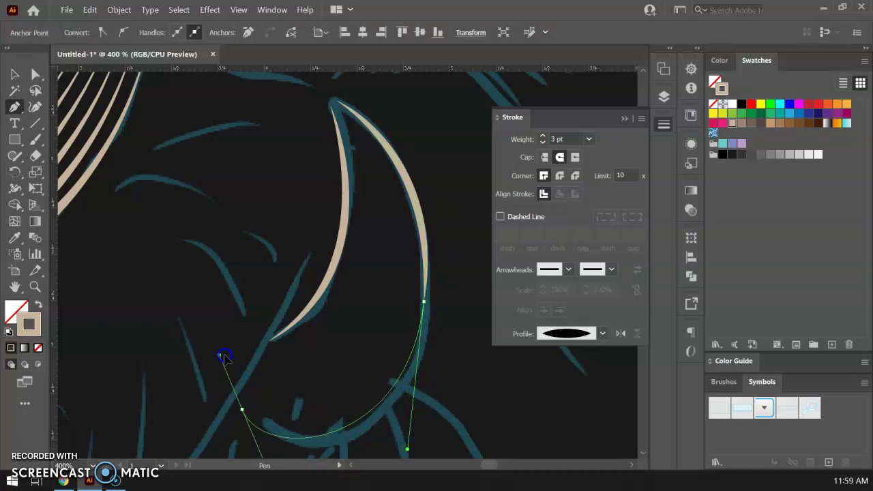
{"action": "left_click_drag", "start_coordinate": [224, 355], "coordinate": [180, 344]}
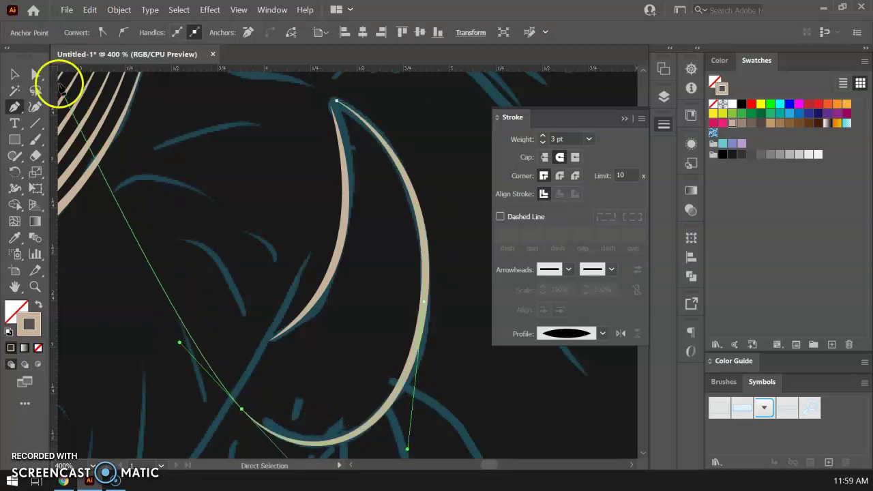
Select both tusk curves together with a marquee
{"action": "left_click", "coordinate": [15, 74]}
{"action": "left_click", "coordinate": [291, 210]}
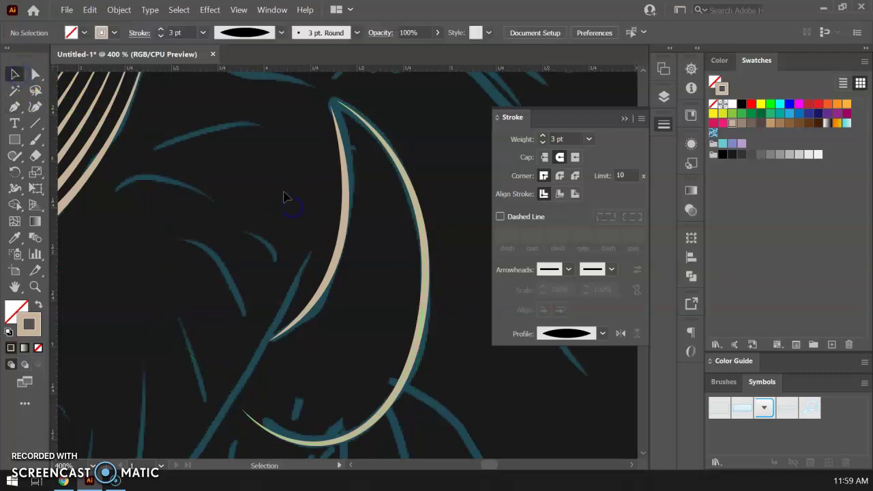
{"action": "left_click_drag", "start_coordinate": [261, 152], "coordinate": [434, 442]}
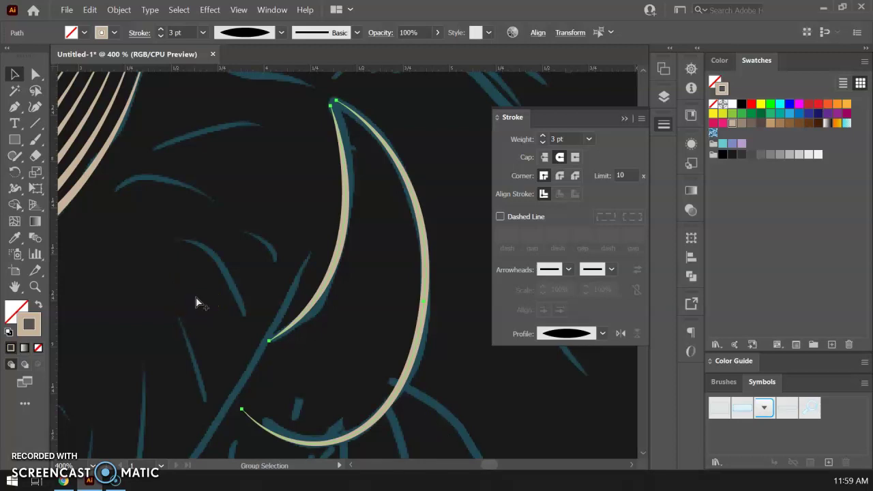
Blend the two tusk curves using Specified Steps set to 6, then zoom out
{"action": "key", "text": "ctrl+alt+b"}
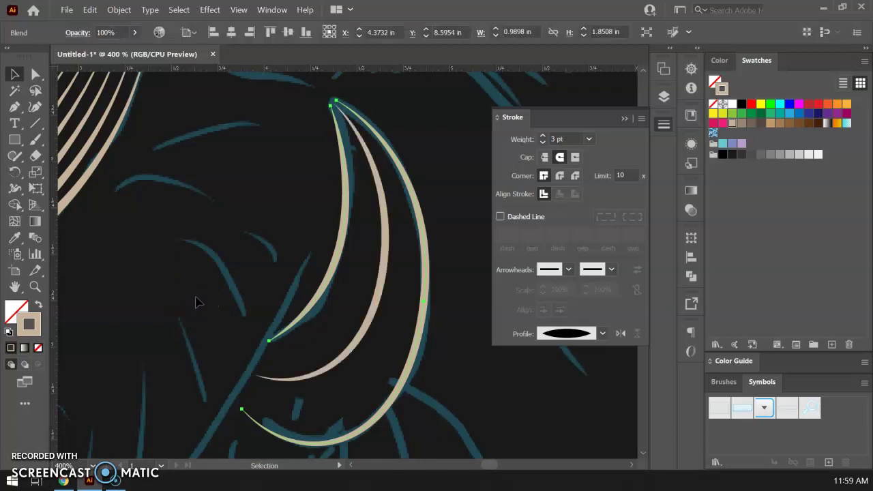
{"action": "double_click", "coordinate": [34, 239]}
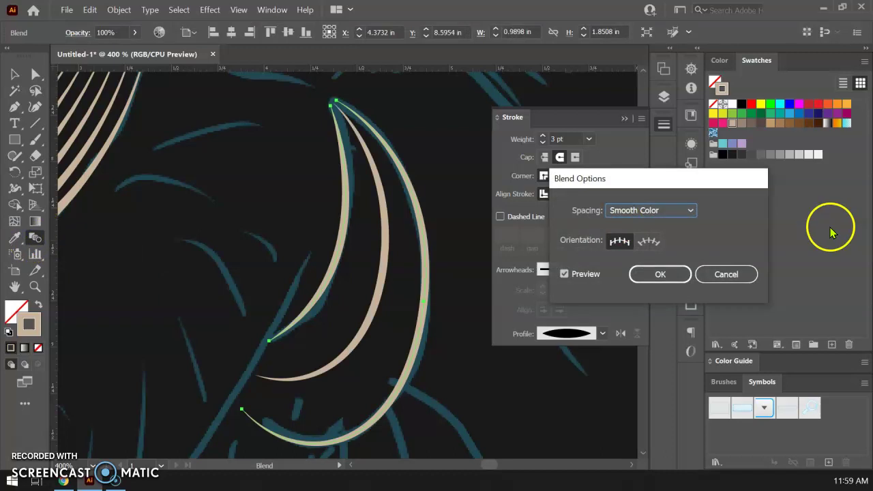
{"action": "left_click", "coordinate": [651, 211]}
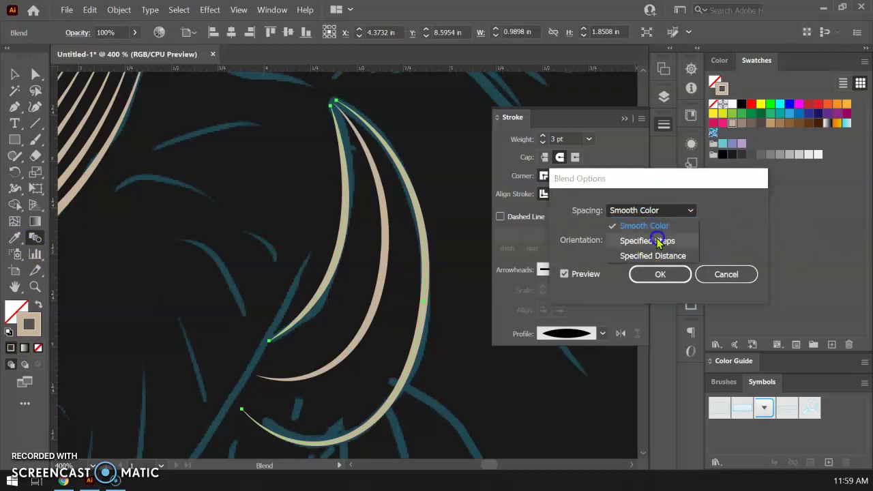
{"action": "left_click", "coordinate": [659, 242]}
{"action": "double_click", "coordinate": [728, 214]}
{"action": "key", "text": "Up"}
{"action": "key", "text": "Up"}
{"action": "key", "text": "Up"}
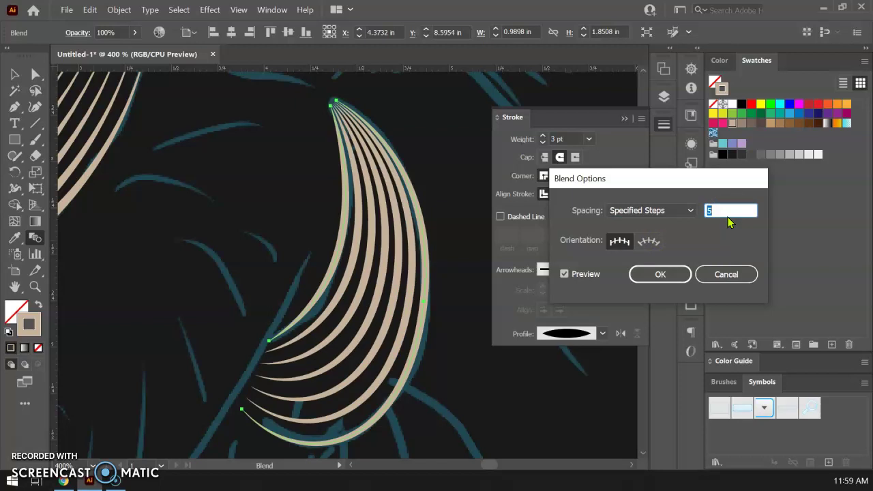
{"action": "key", "text": "Up"}
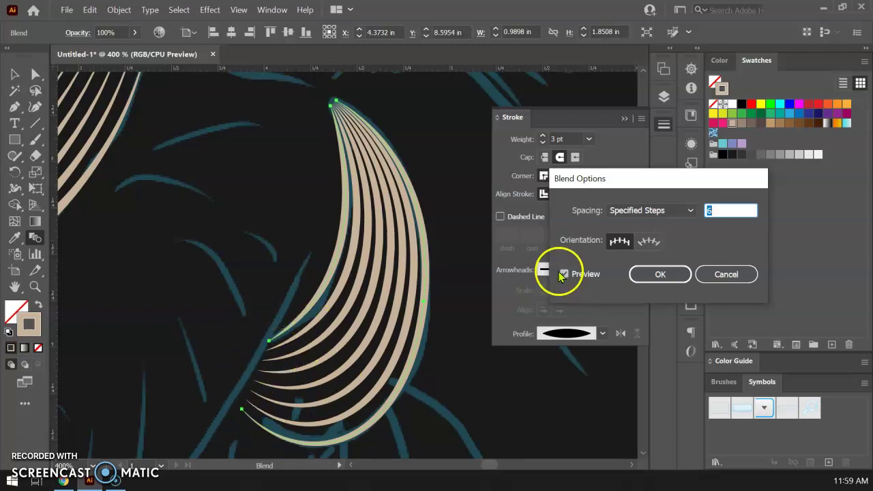
{"action": "left_click", "coordinate": [671, 274]}
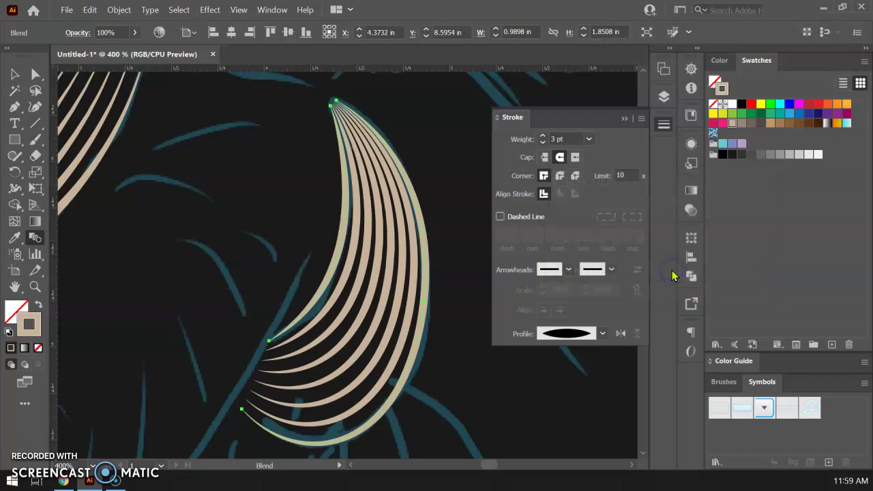
{"action": "key", "text": "ctrl+minus"}
{"action": "key", "text": "ctrl+minus"}
{"action": "key", "text": "ctrl+minus"}
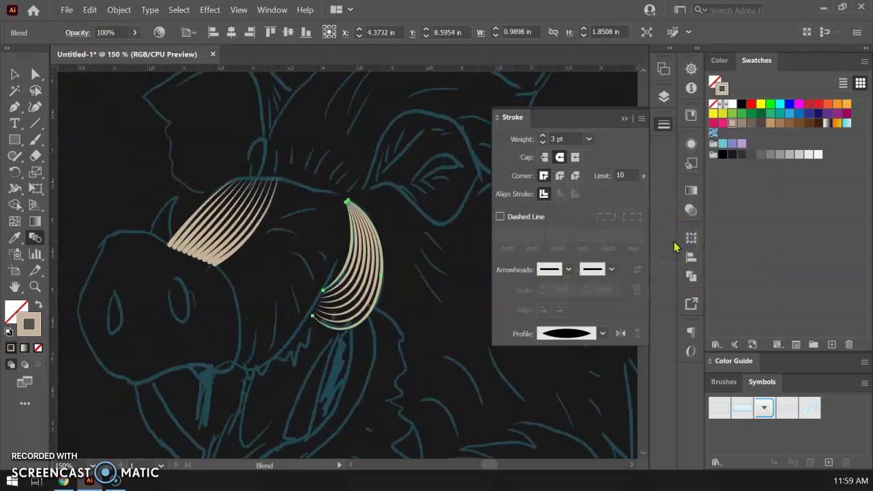
Recolour the fur-strand blend above the snout with a medium brown swatch
{"action": "left_click", "coordinate": [325, 290]}
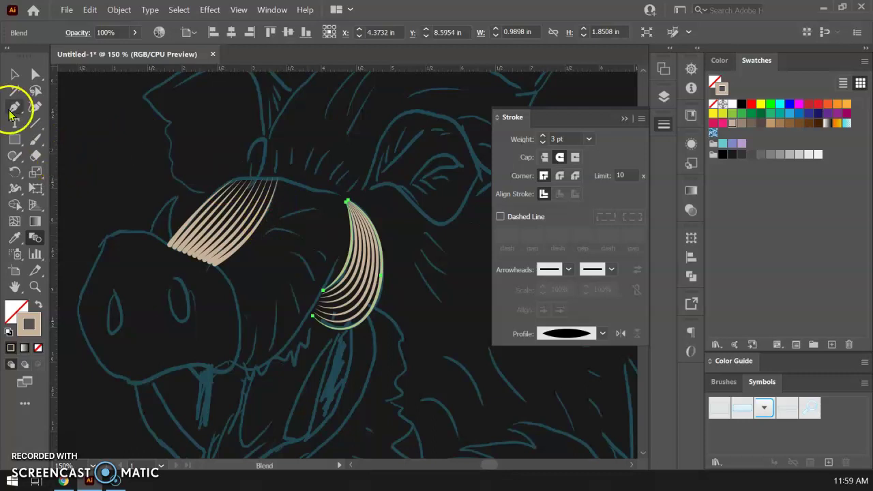
{"action": "left_click", "coordinate": [15, 74]}
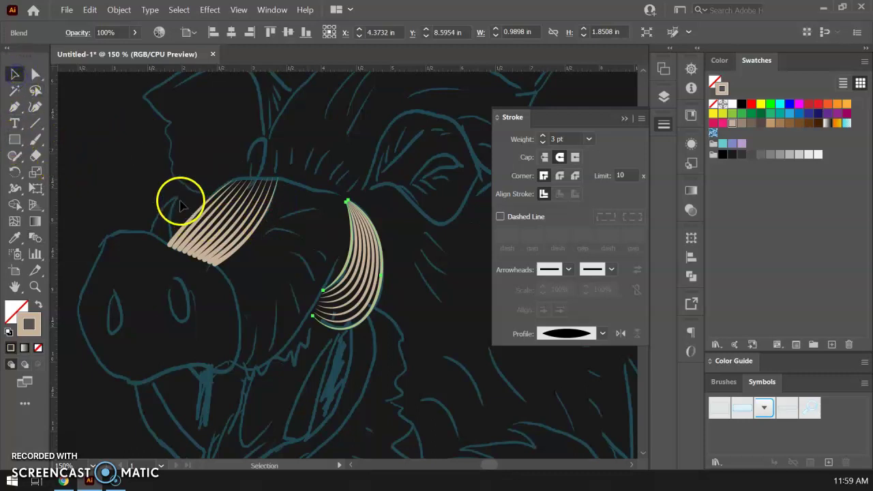
{"action": "left_click_drag", "start_coordinate": [180, 201], "coordinate": [252, 270]}
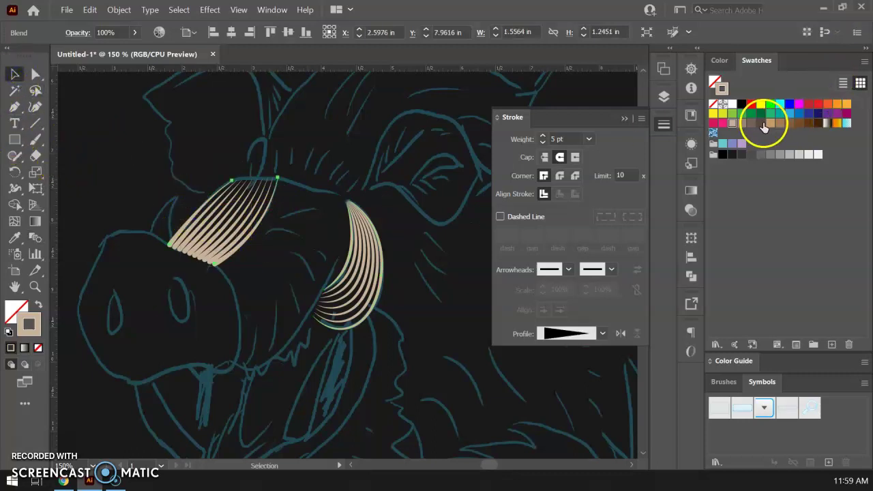
{"action": "left_click", "coordinate": [808, 127]}
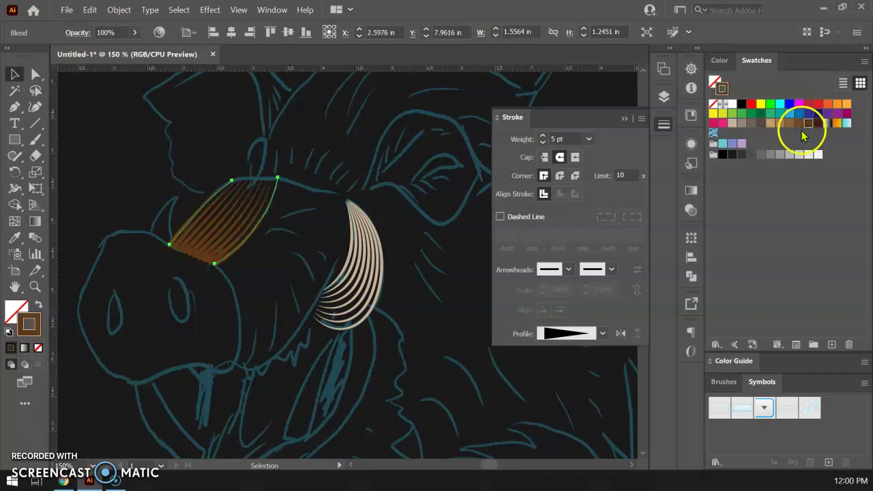
{"action": "left_click", "coordinate": [789, 125]}
{"action": "left_click", "coordinate": [279, 260]}
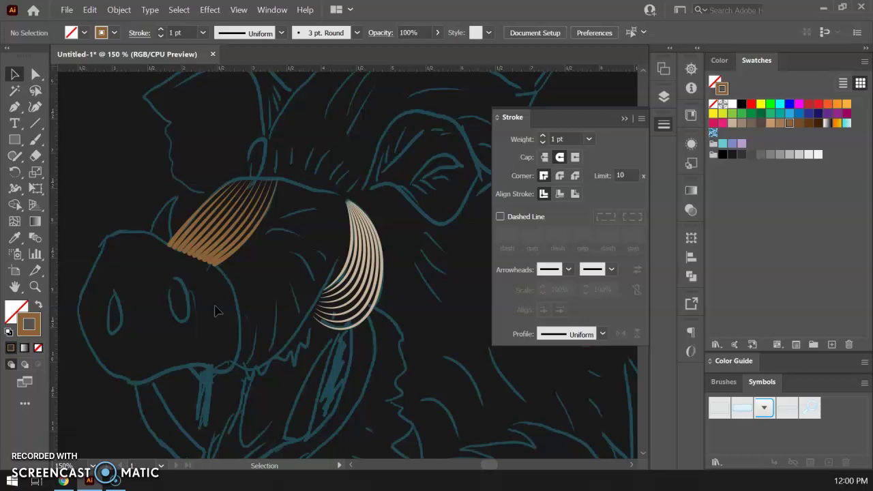
Draw a curved 1 pt lip stroke down from beneath the brown fur and select it
{"action": "left_click", "coordinate": [14, 108]}
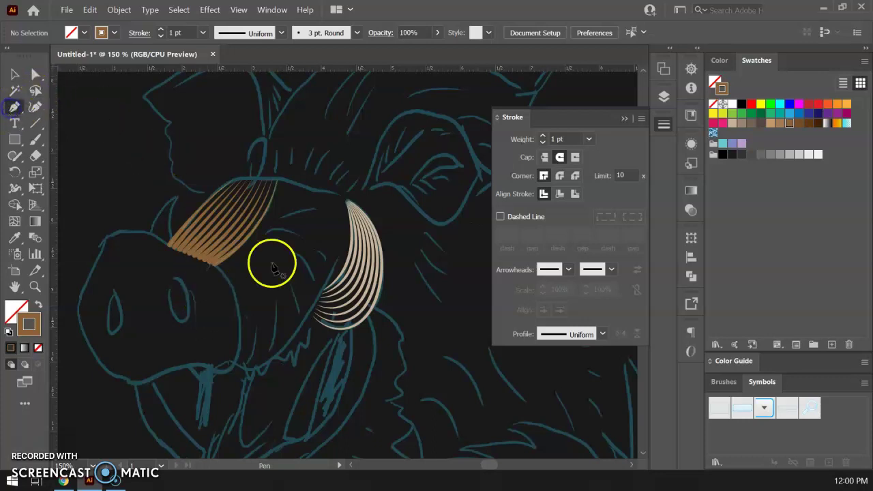
{"action": "left_click", "coordinate": [219, 271]}
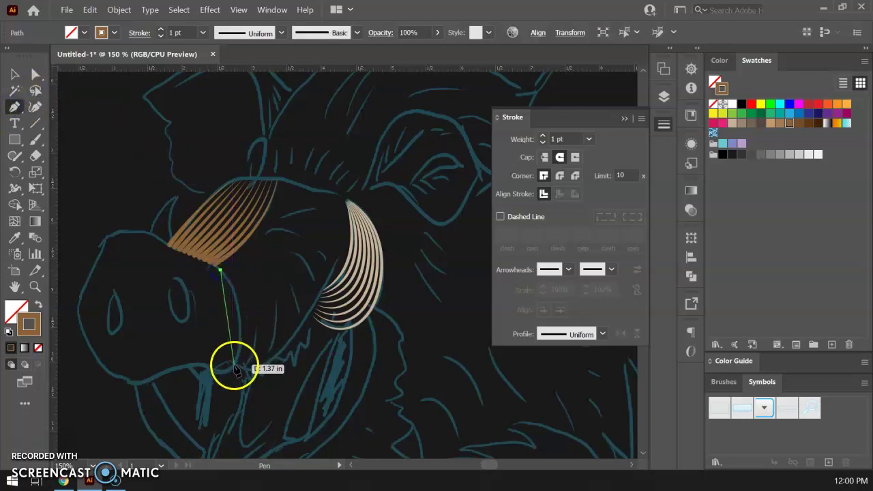
{"action": "left_click_drag", "start_coordinate": [235, 367], "coordinate": [221, 386]}
{"action": "left_click_drag", "start_coordinate": [205, 428], "coordinate": [217, 422]}
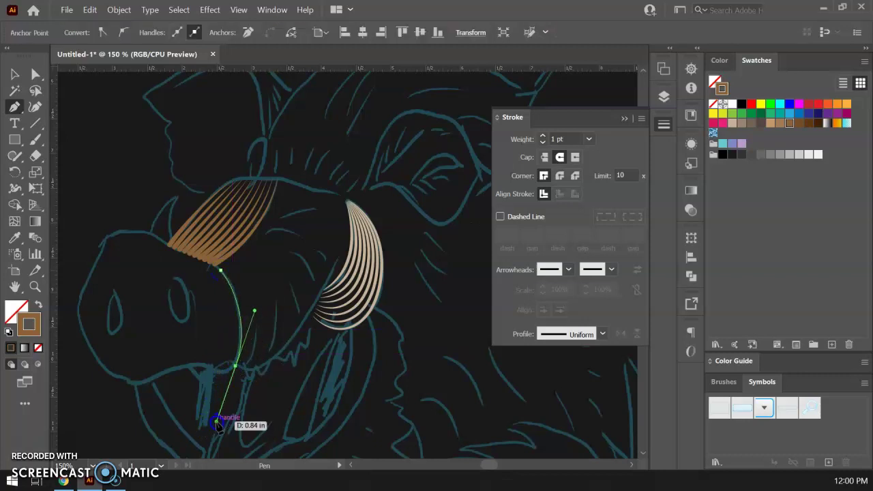
{"action": "left_click", "coordinate": [15, 74]}
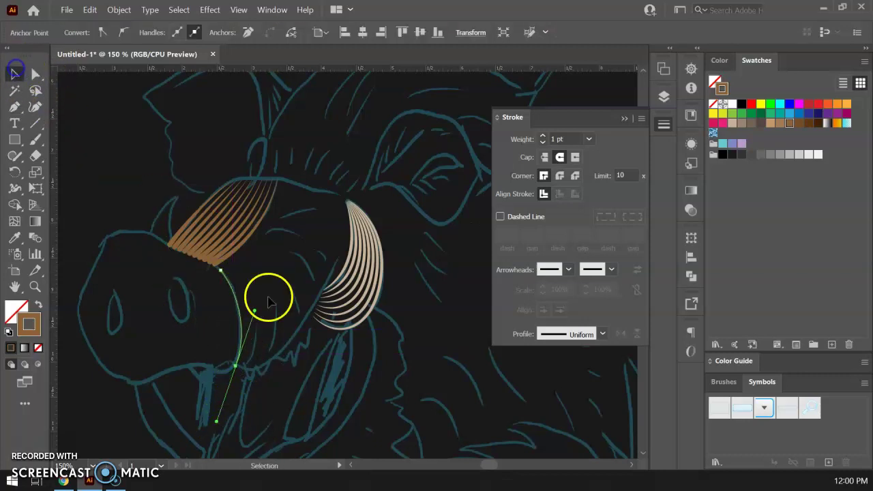
{"action": "left_click", "coordinate": [232, 305]}
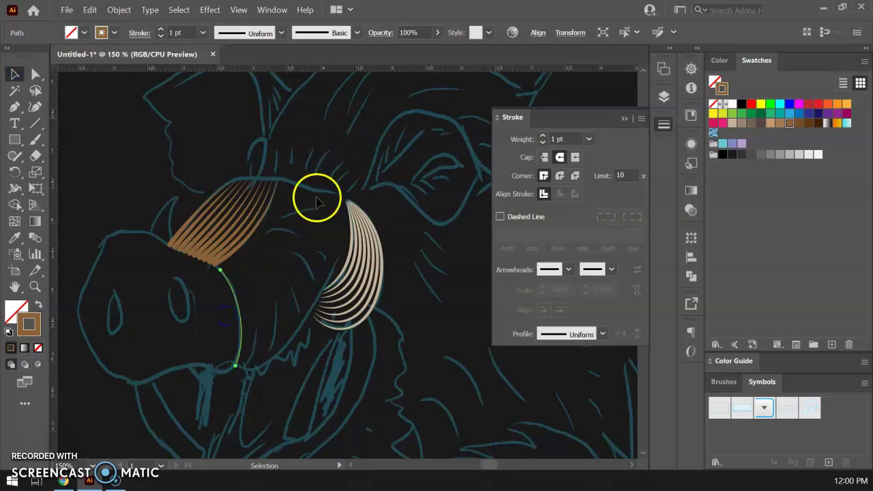